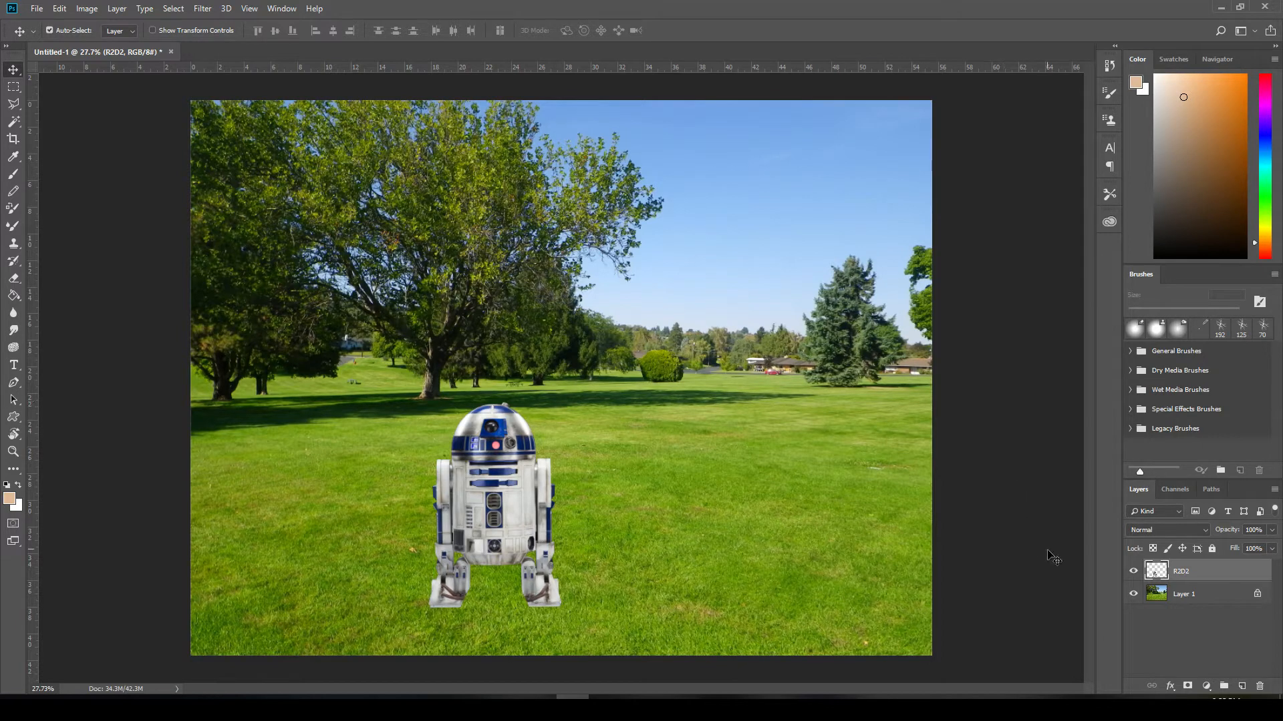
- Duplicate the R2D2 layer and name the copy "R2D2 shadow"
right_click(1195, 572)
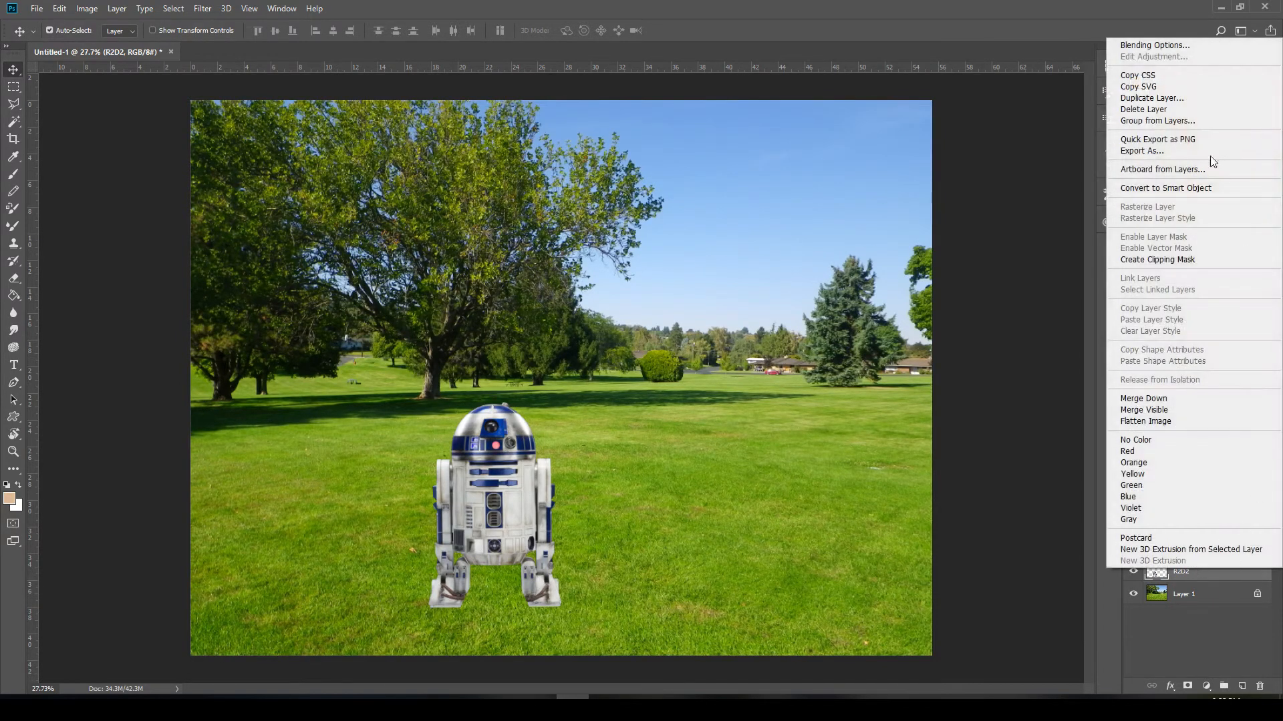
left_click(1174, 100)
key("Right")
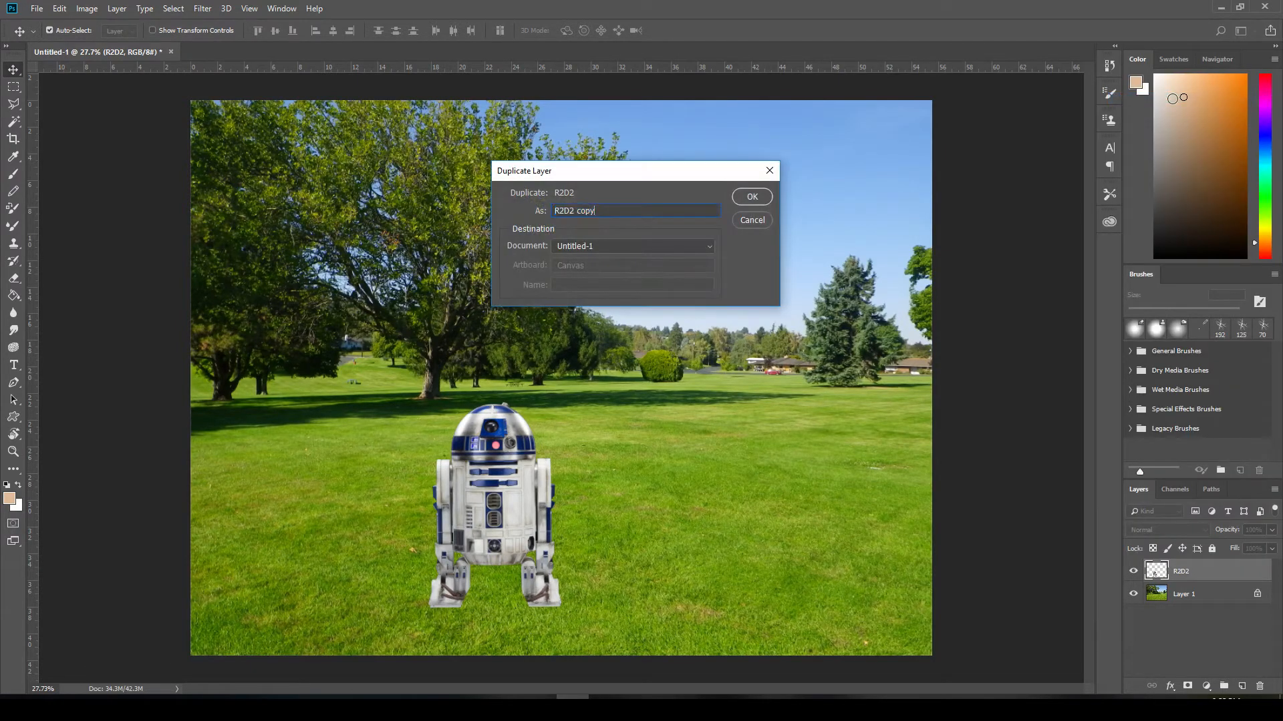
key("BackSpace")
type("shadow")
key("Return")
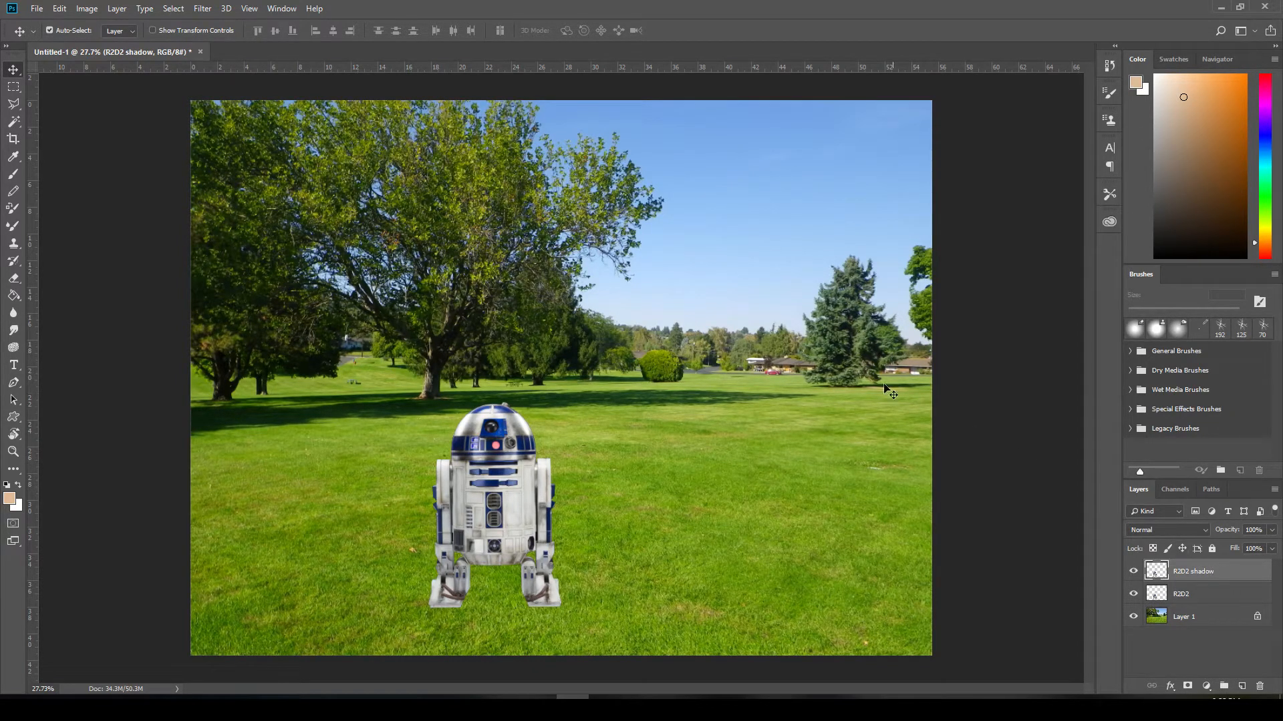
- Turn the R2D2 shadow layer solid black with a Hue/Saturation adjustment, setting Lightness to -100
left_click(88, 8)
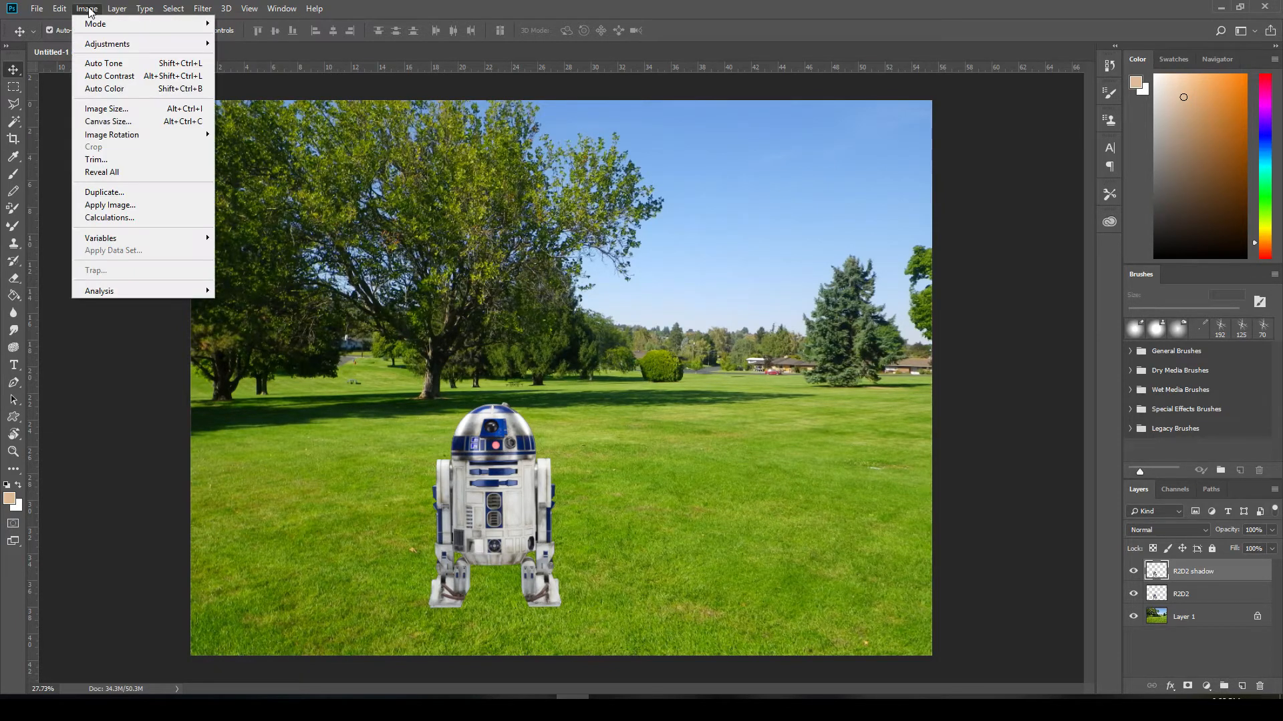
mouse_move(105, 47)
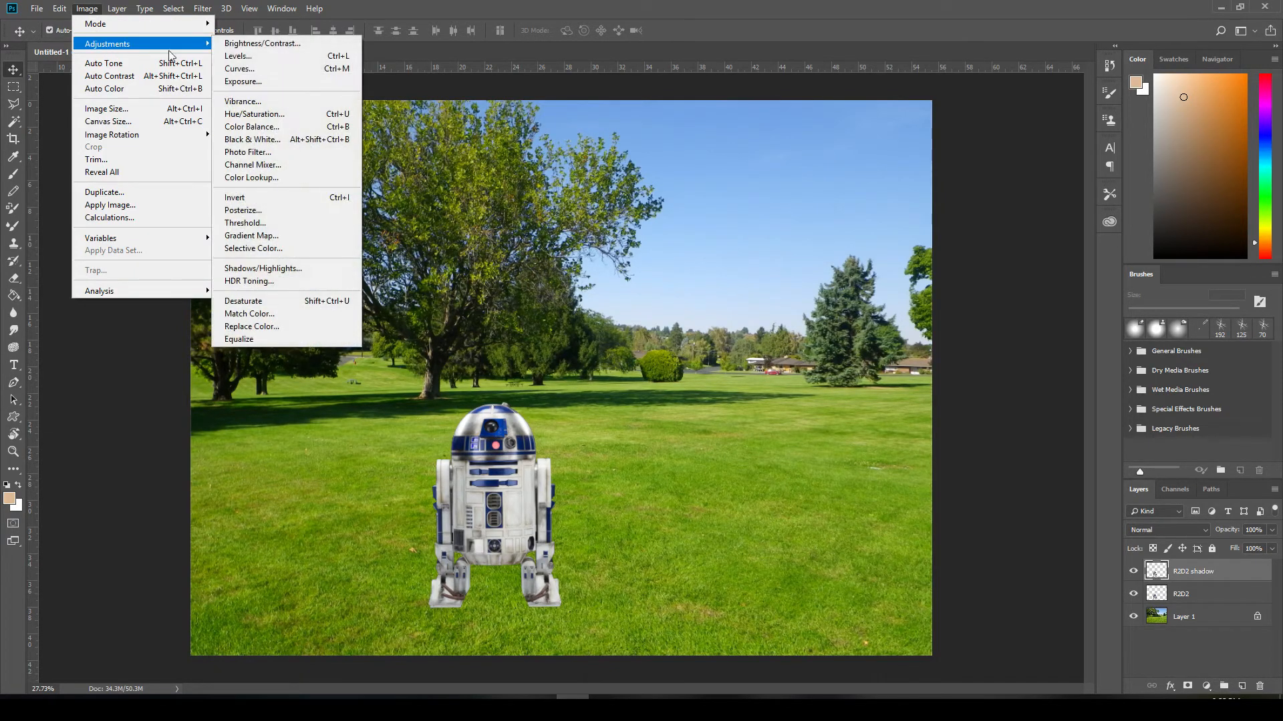
left_click(280, 115)
left_click_drag(280, 100, 764, 145)
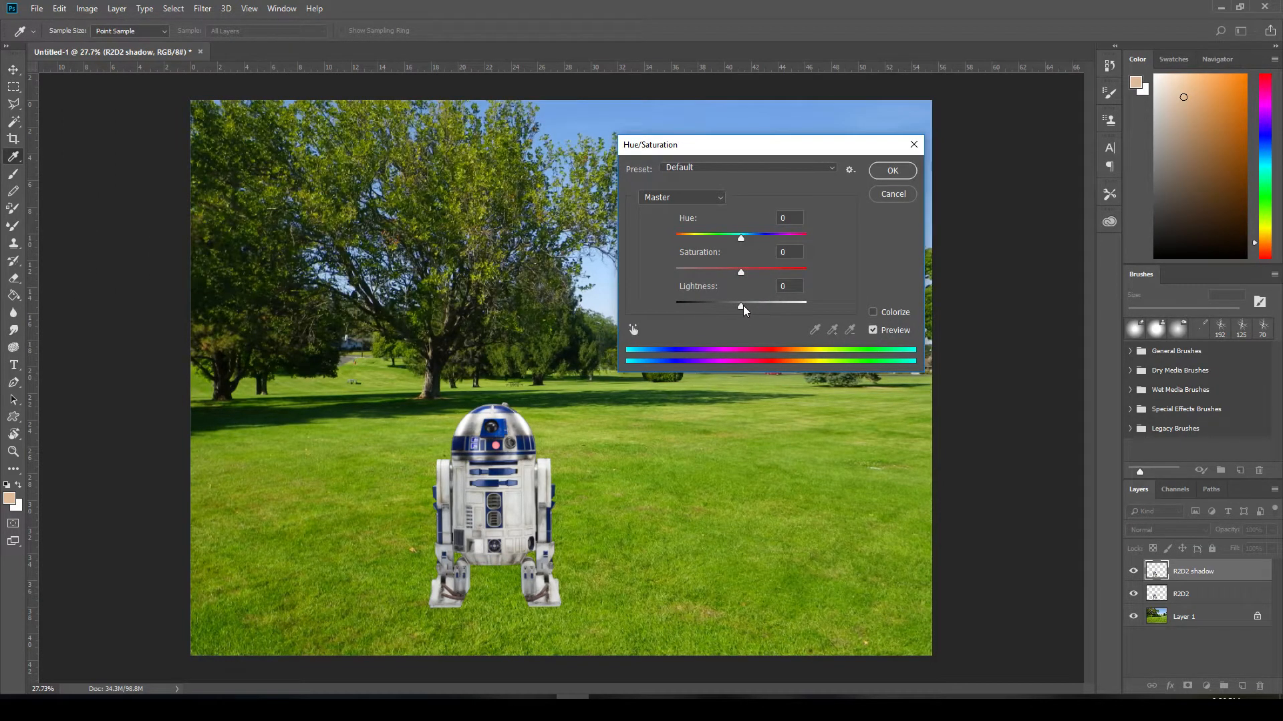
left_click_drag(743, 306, 622, 298)
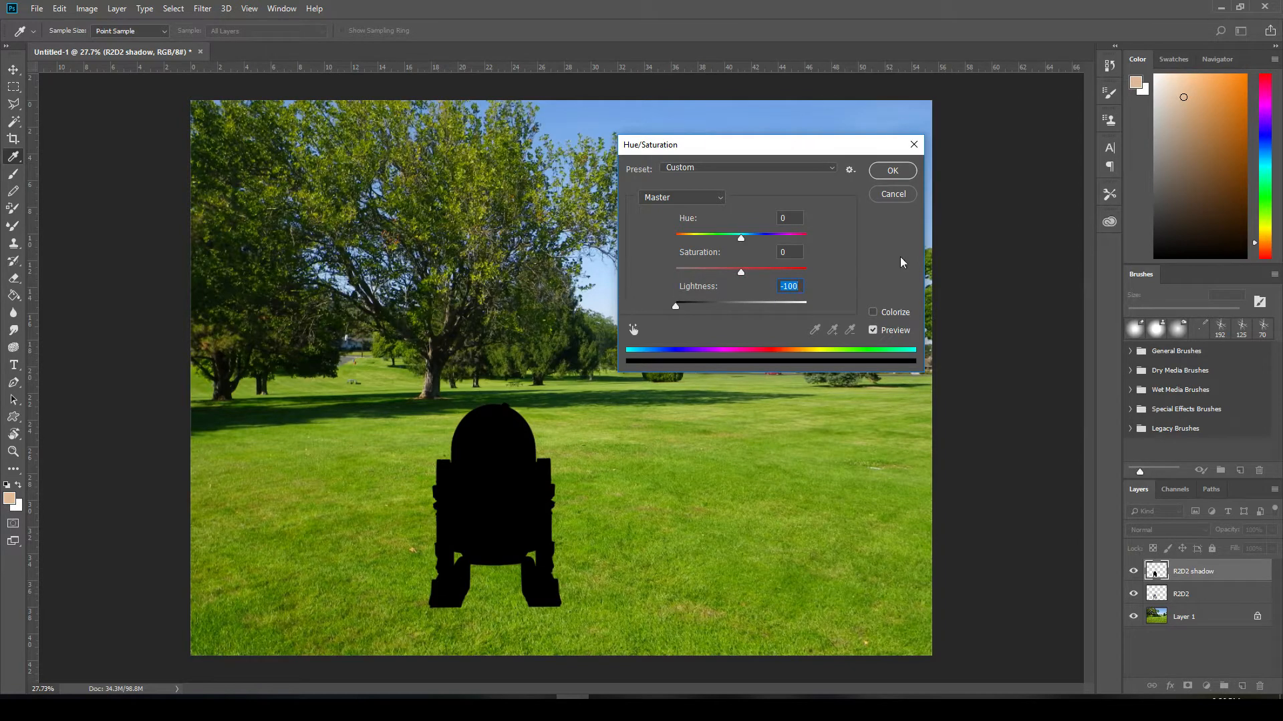
left_click(887, 171)
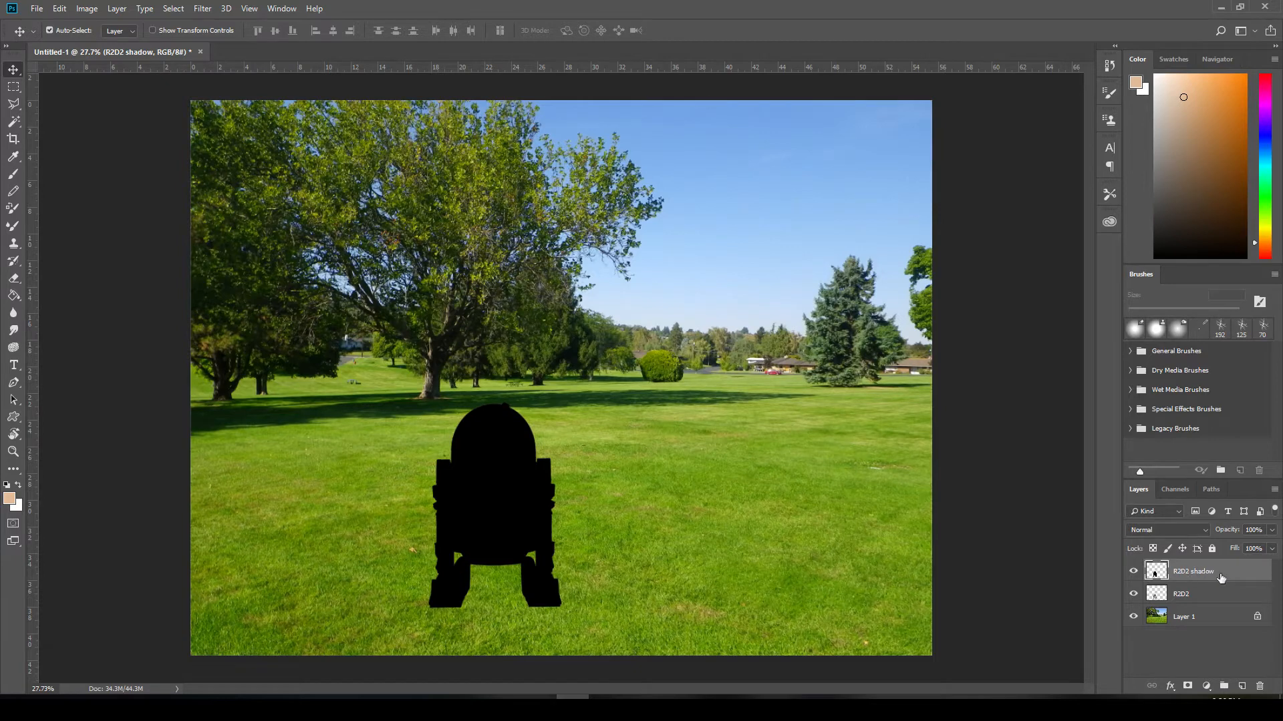
- Distort the black silhouette so it lies flat on the grass, extending to R2D2's right, and nudge it slightly left to meet the feet
left_click(61, 9)
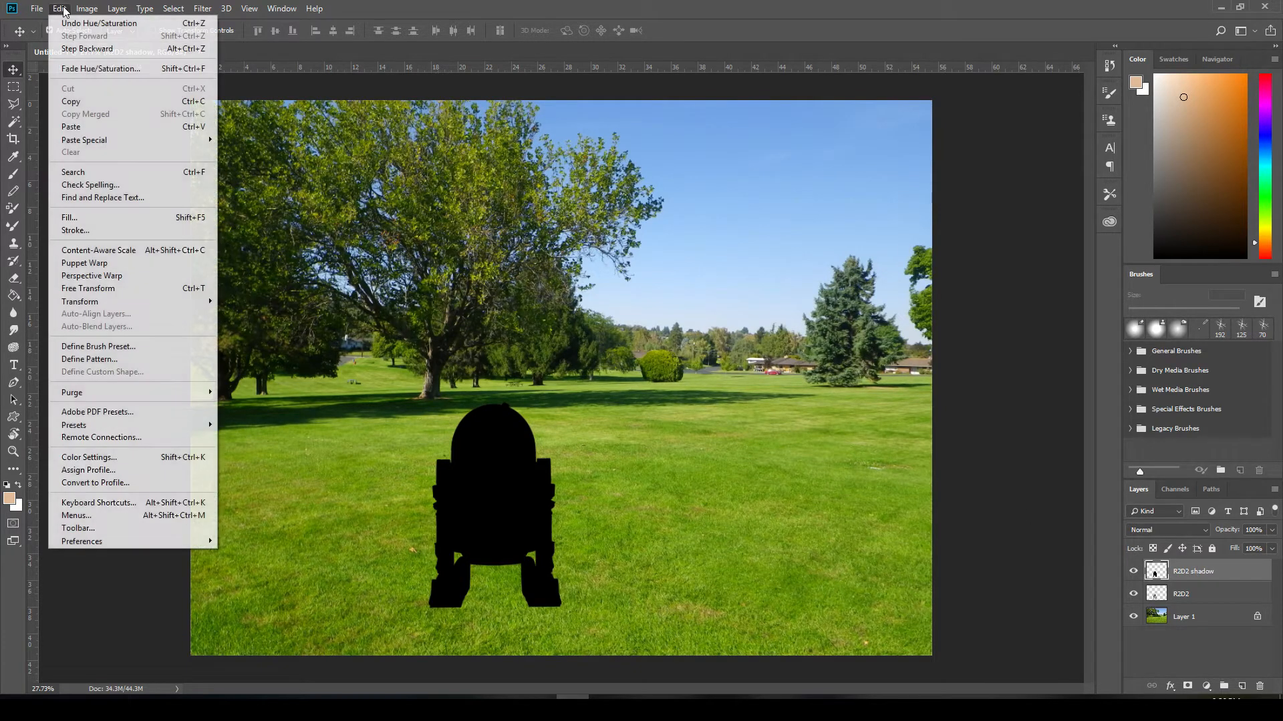
mouse_move(113, 305)
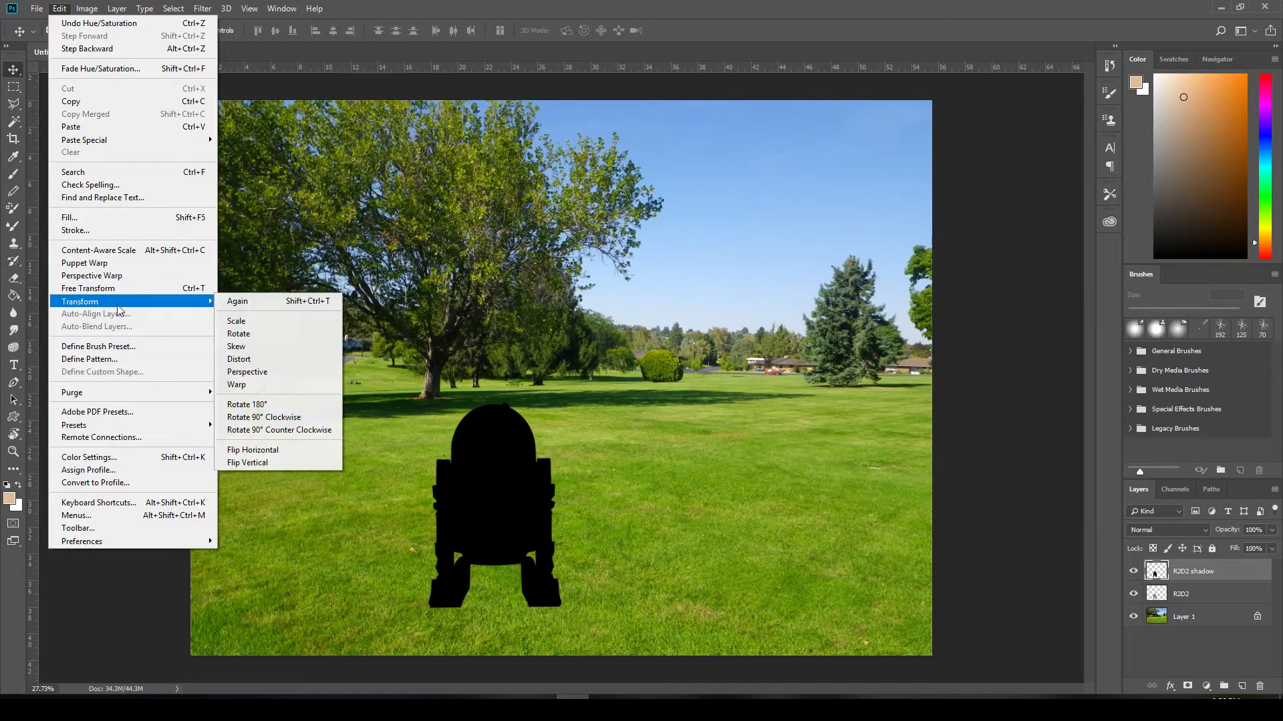
left_click(263, 363)
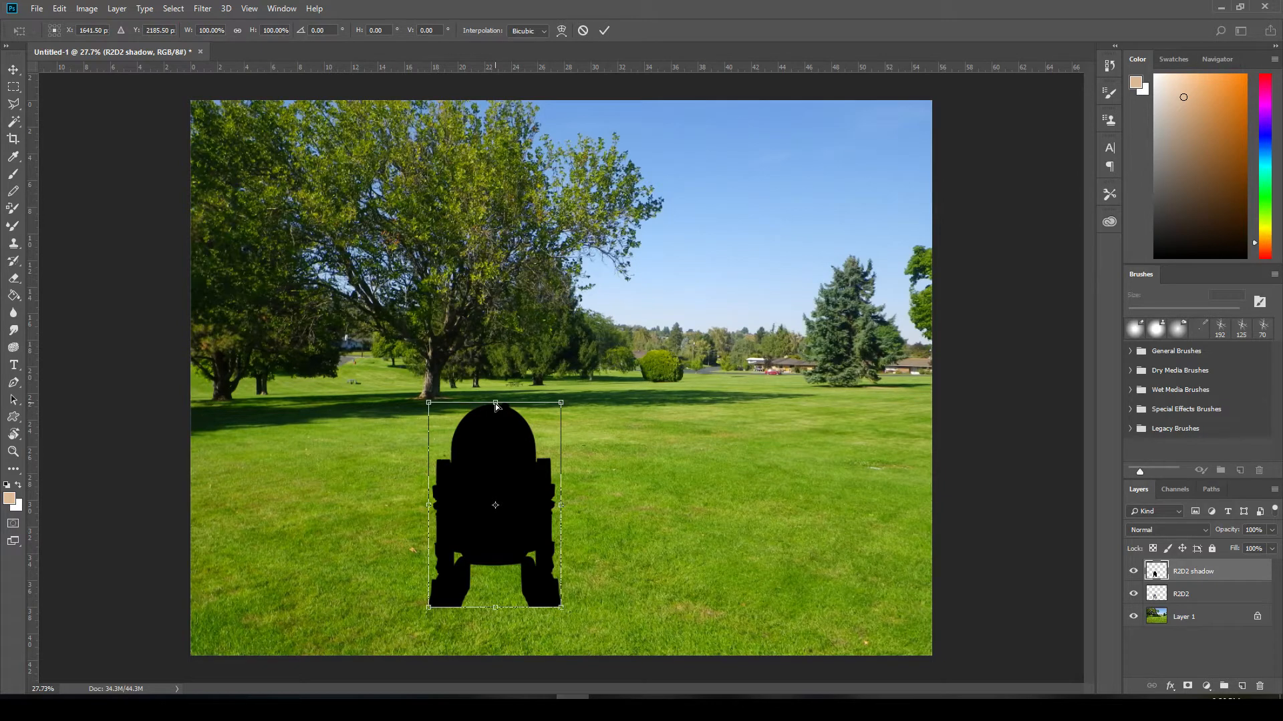
left_click_drag(495, 404, 608, 566)
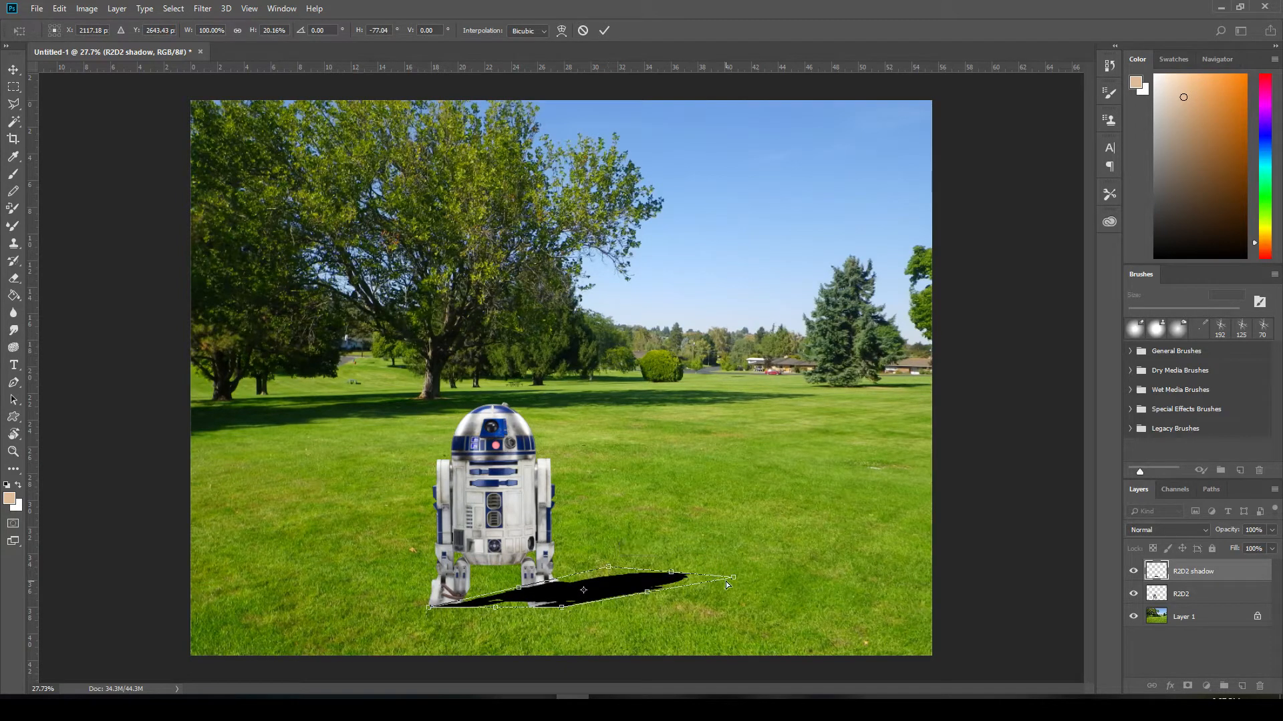
left_click_drag(734, 580, 710, 573)
left_click_drag(607, 566, 667, 569)
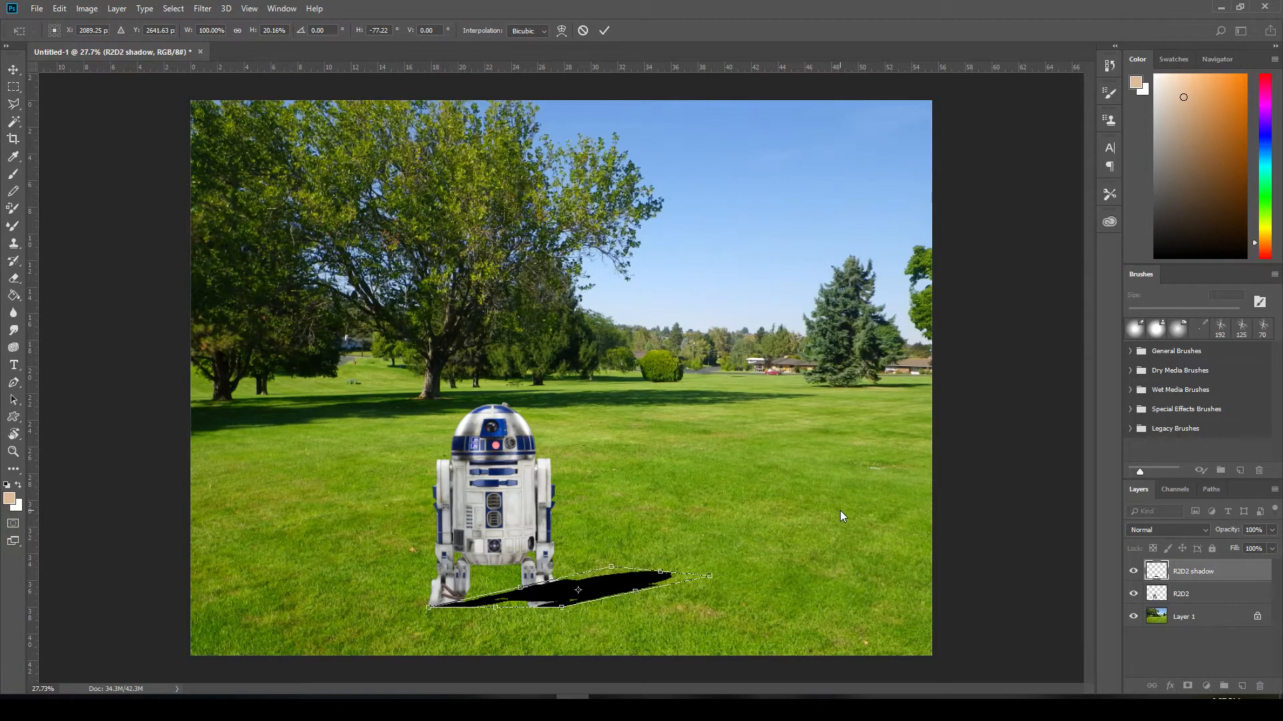
key("Left")
key("Left")
key("Left")
key("Left")
key("Left")
key("Left")
key("Left")
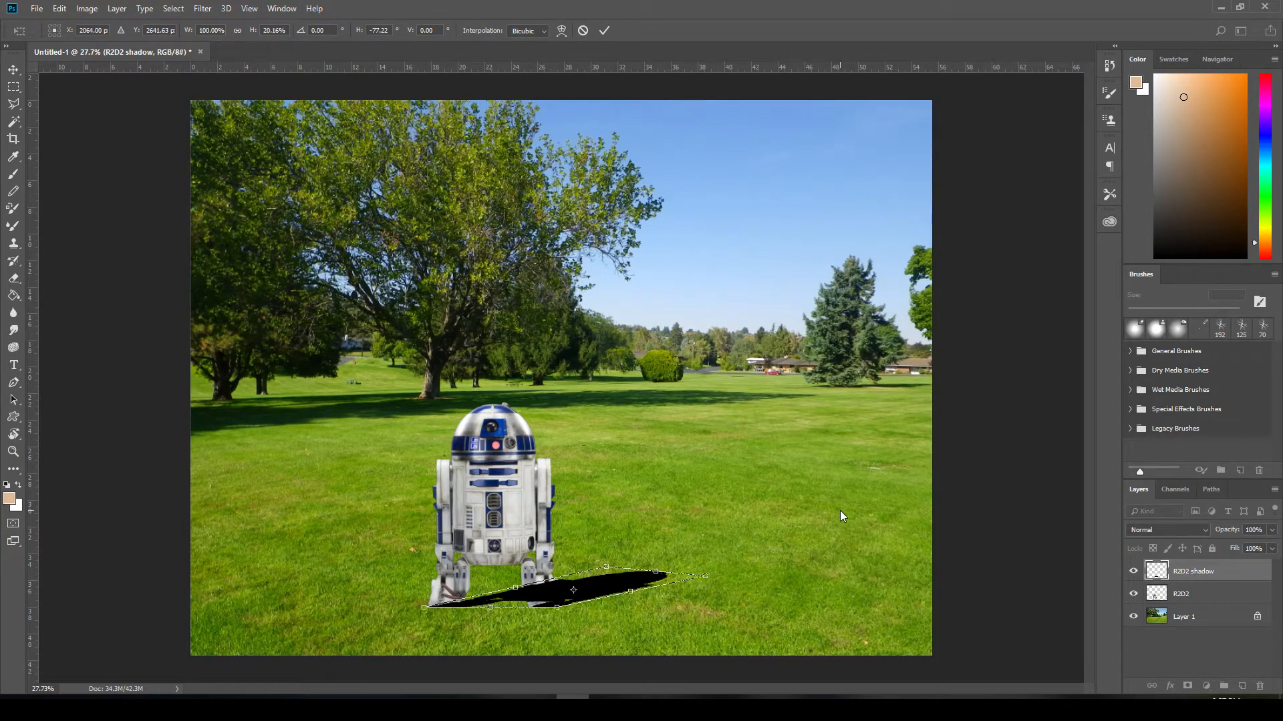
key("Return")
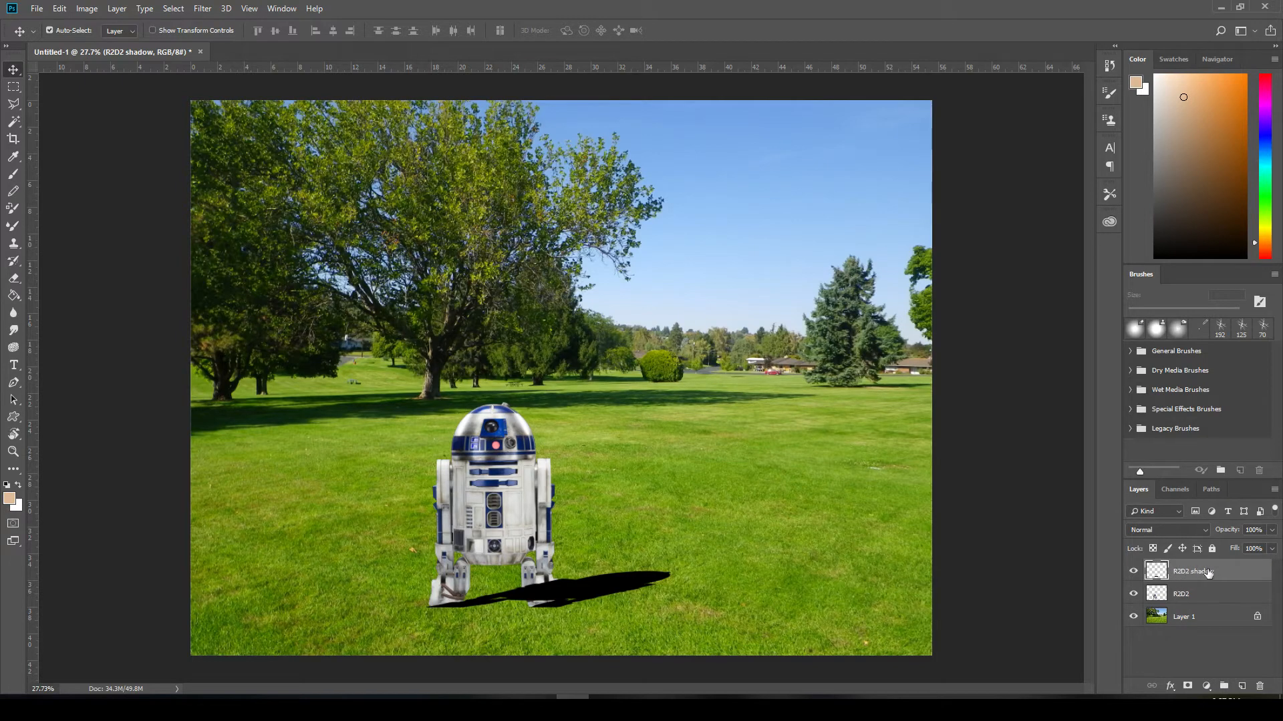
- Place the R2D2 shadow layer below the R2D2 layer and shift the shadow slightly to the right
left_click_drag(1195, 574, 1190, 604)
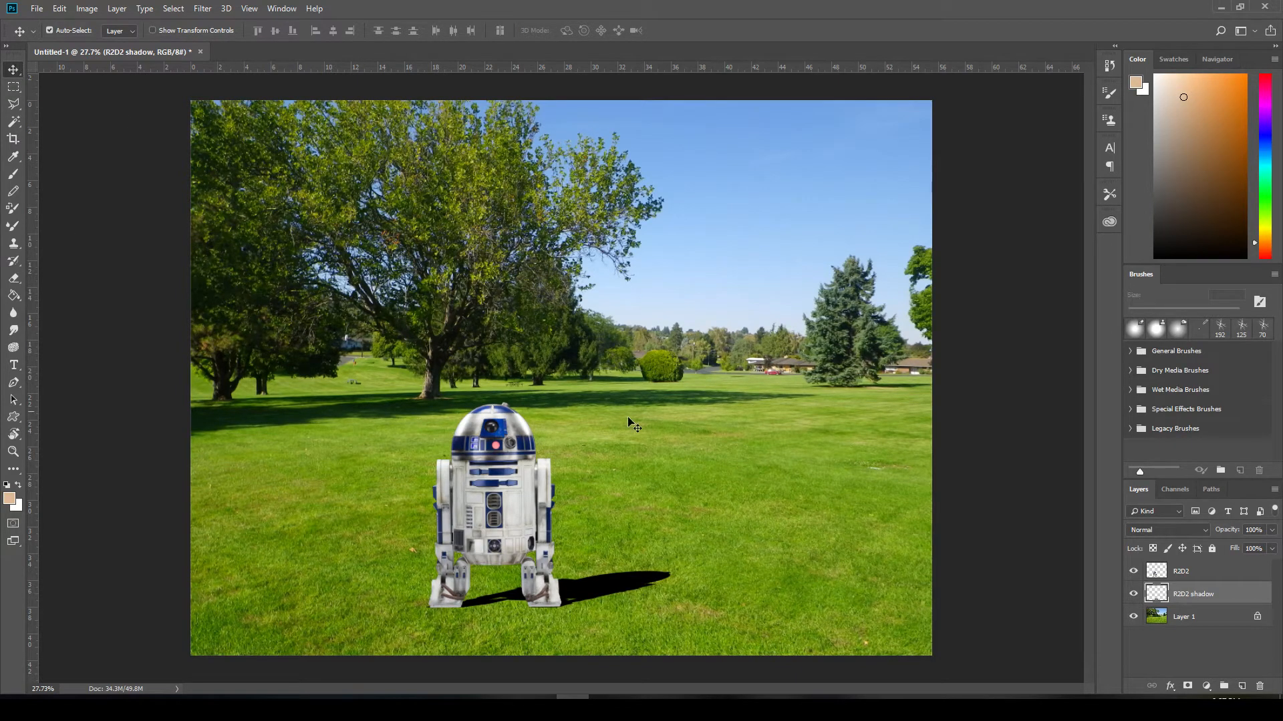
left_click_drag(591, 590, 592, 589)
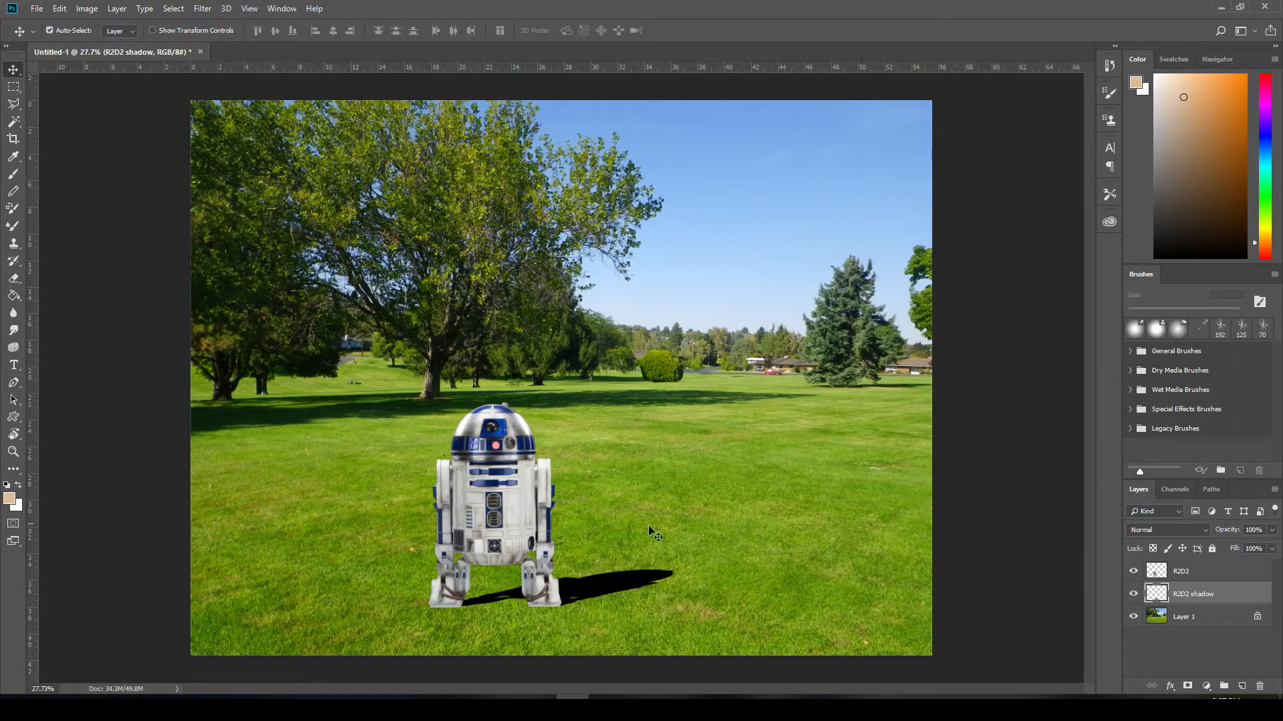
- Compare the darkness of the tree shadows on the lawn with R2D2's black shadow up close
scroll(574, 381, "up", 10)
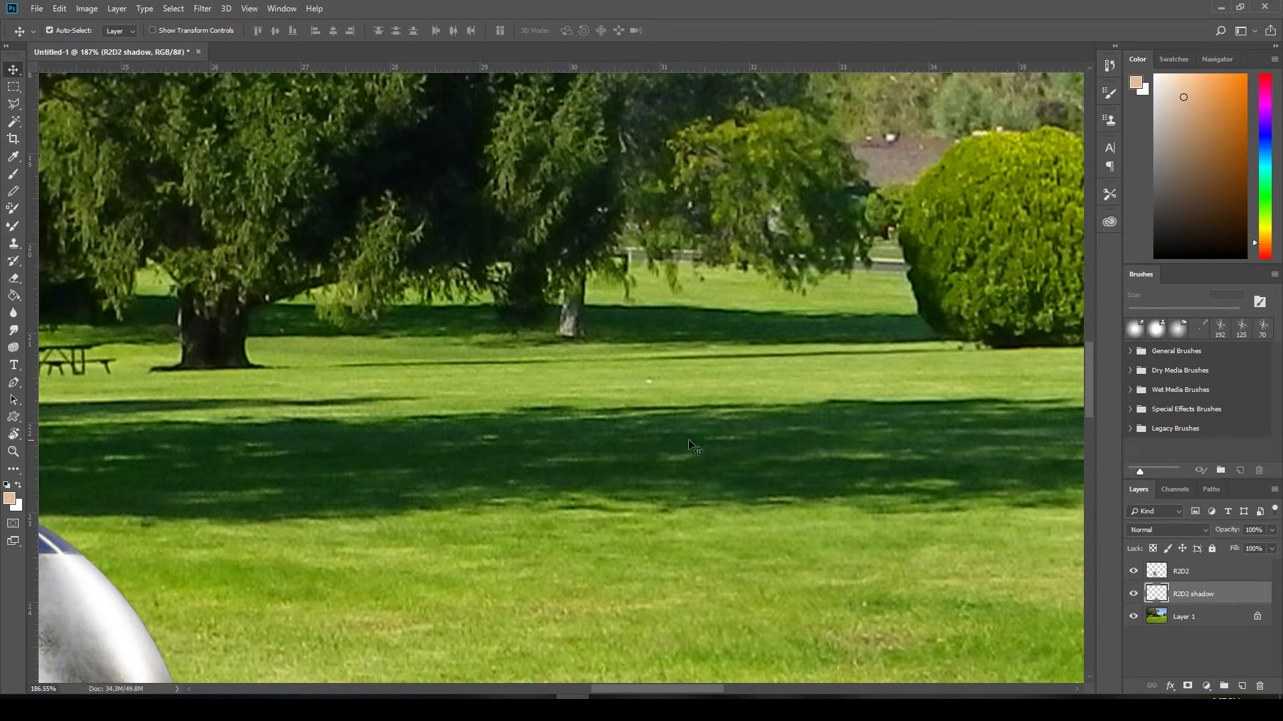
scroll(715, 461, "down", 6)
left_click_drag(717, 573, 679, 209)
scroll(670, 574, "up", 3)
scroll(670, 576, "up", 4)
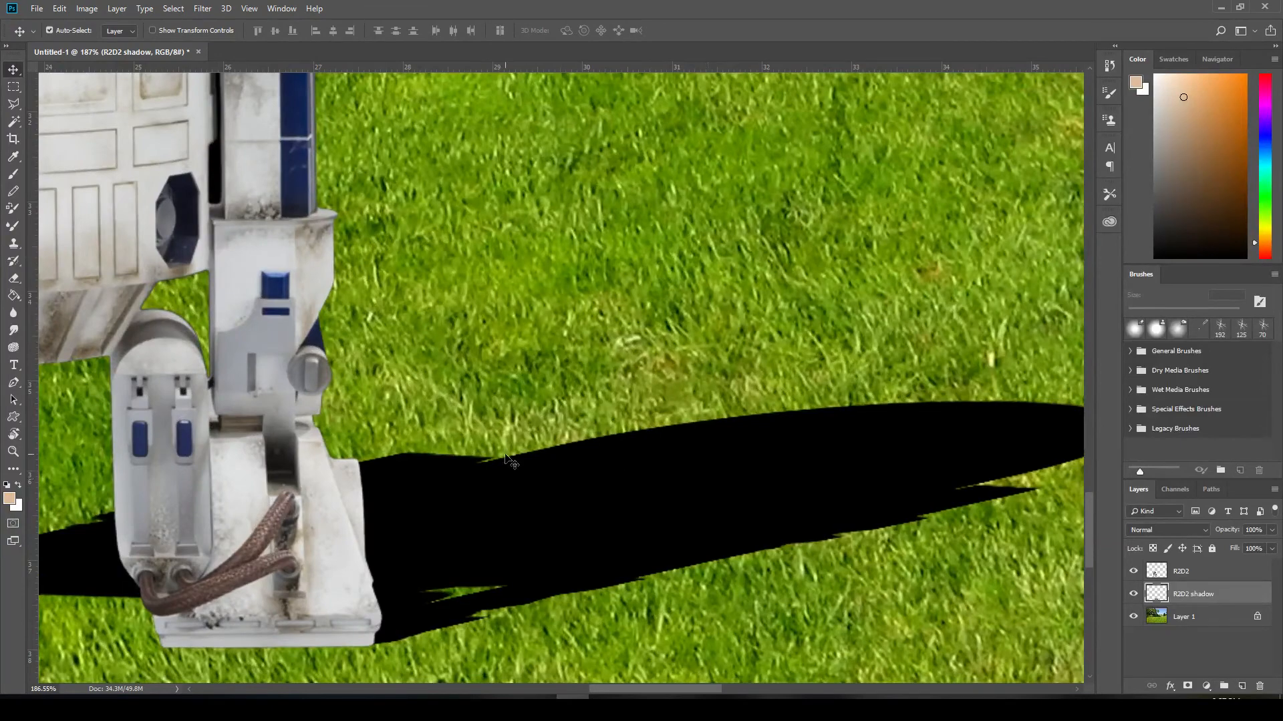
scroll(709, 452, "down", 2)
scroll(709, 453, "down", 4)
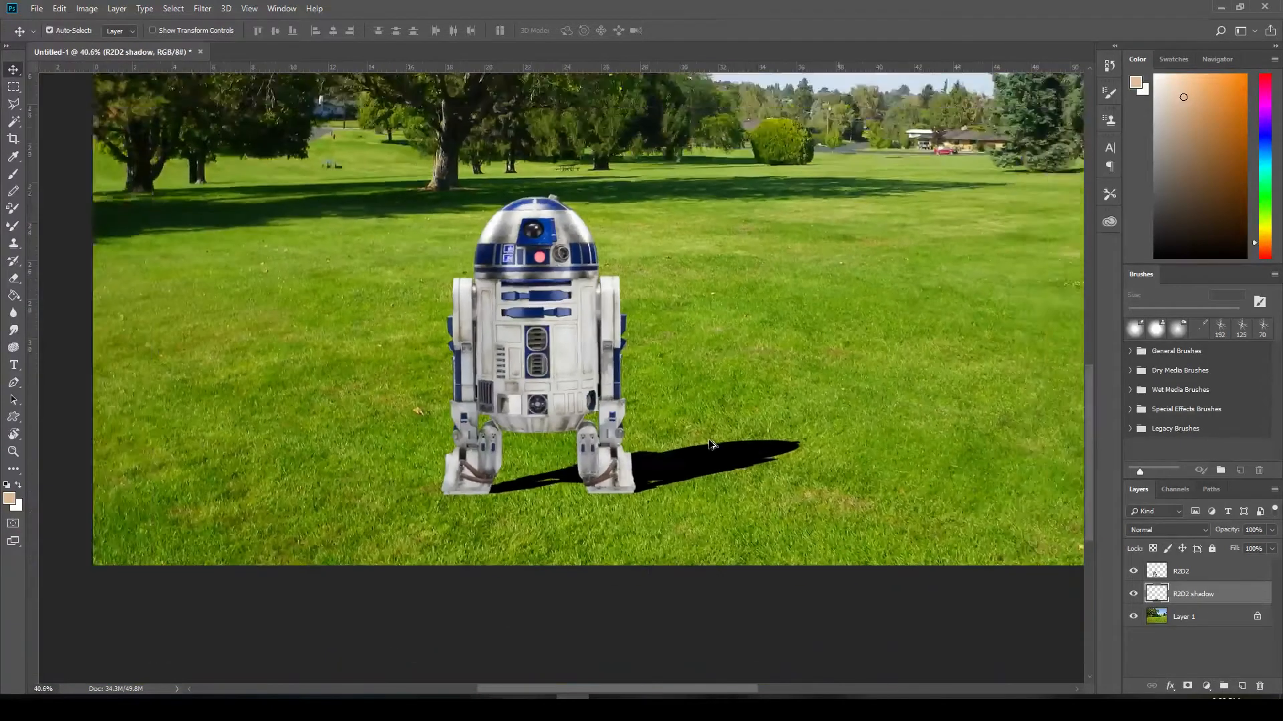
scroll(705, 511, "up", 1)
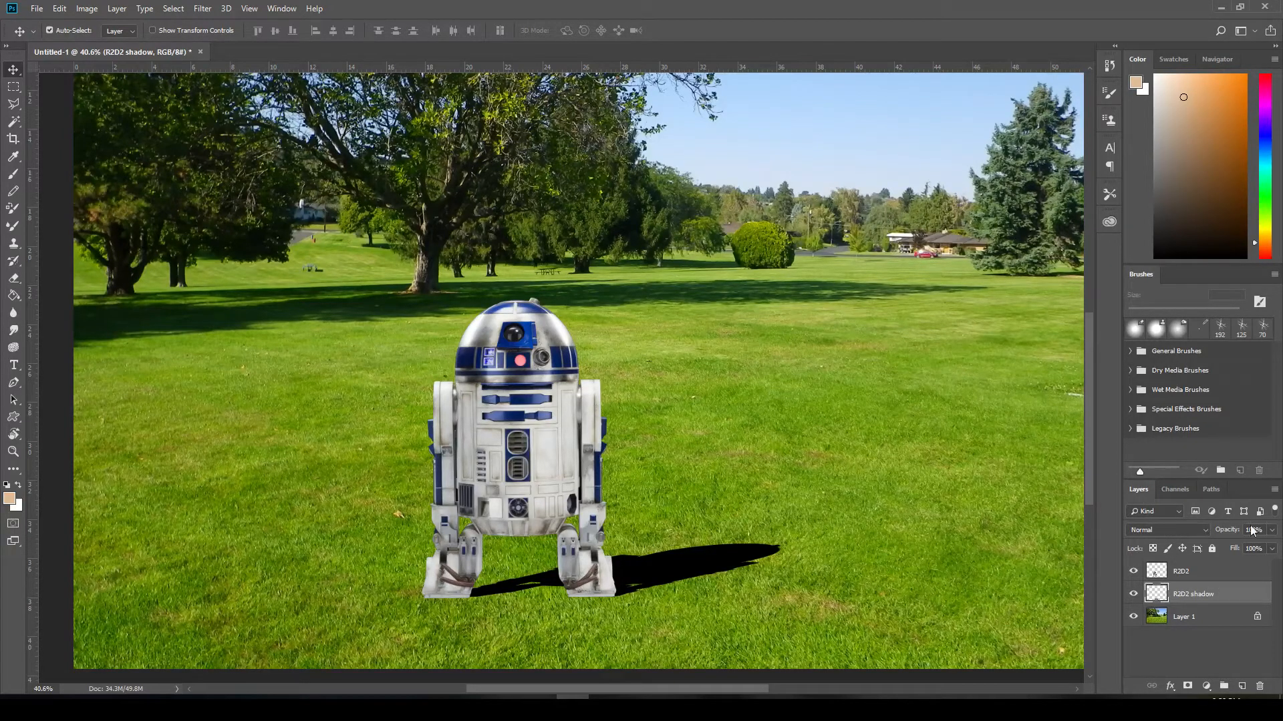
- Reduce the R2D2 shadow layer's opacity to 61%, judging it against the tree shadows, and leave that layer selected
left_click(1273, 534)
left_click_drag(1274, 546, 1248, 547)
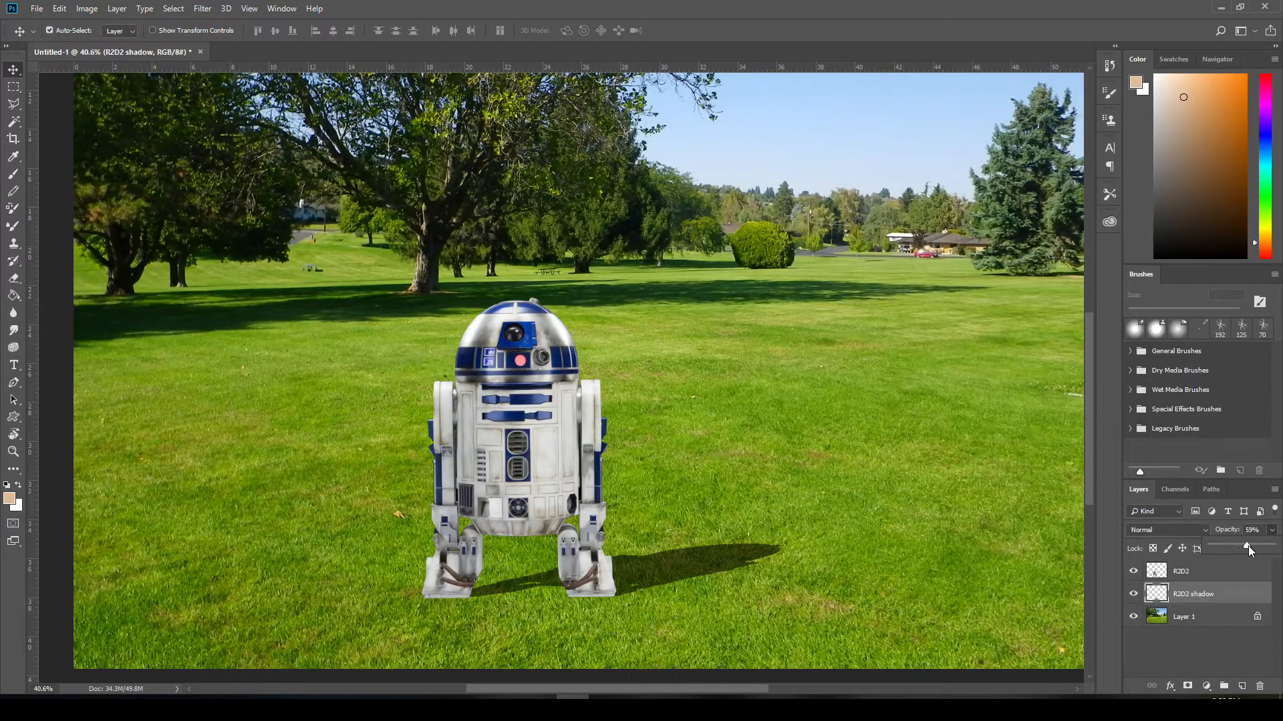
scroll(750, 616, "up", 5)
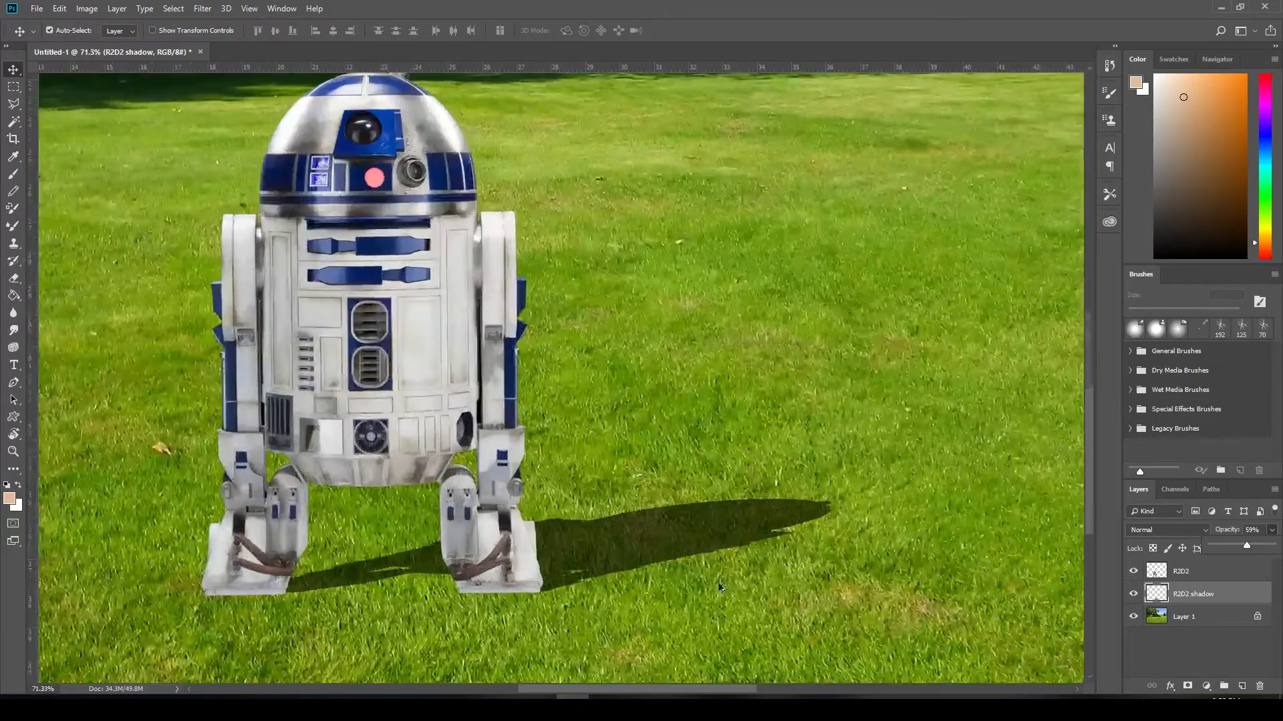
scroll(701, 444, "down", 4)
scroll(679, 169, "up", 3)
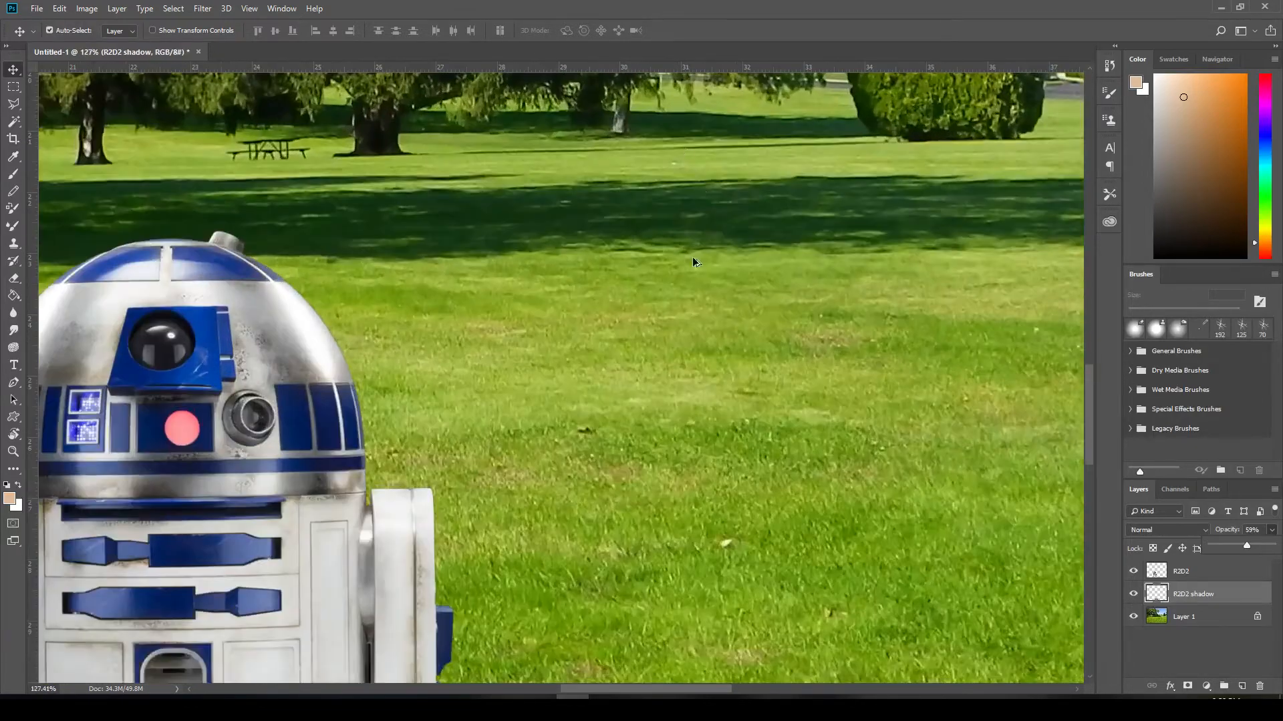
scroll(690, 261, "down", 2)
scroll(746, 587, "up", 1)
left_click_drag(735, 612, 744, 337)
scroll(742, 414, "up", 8)
scroll(772, 449, "down", 6)
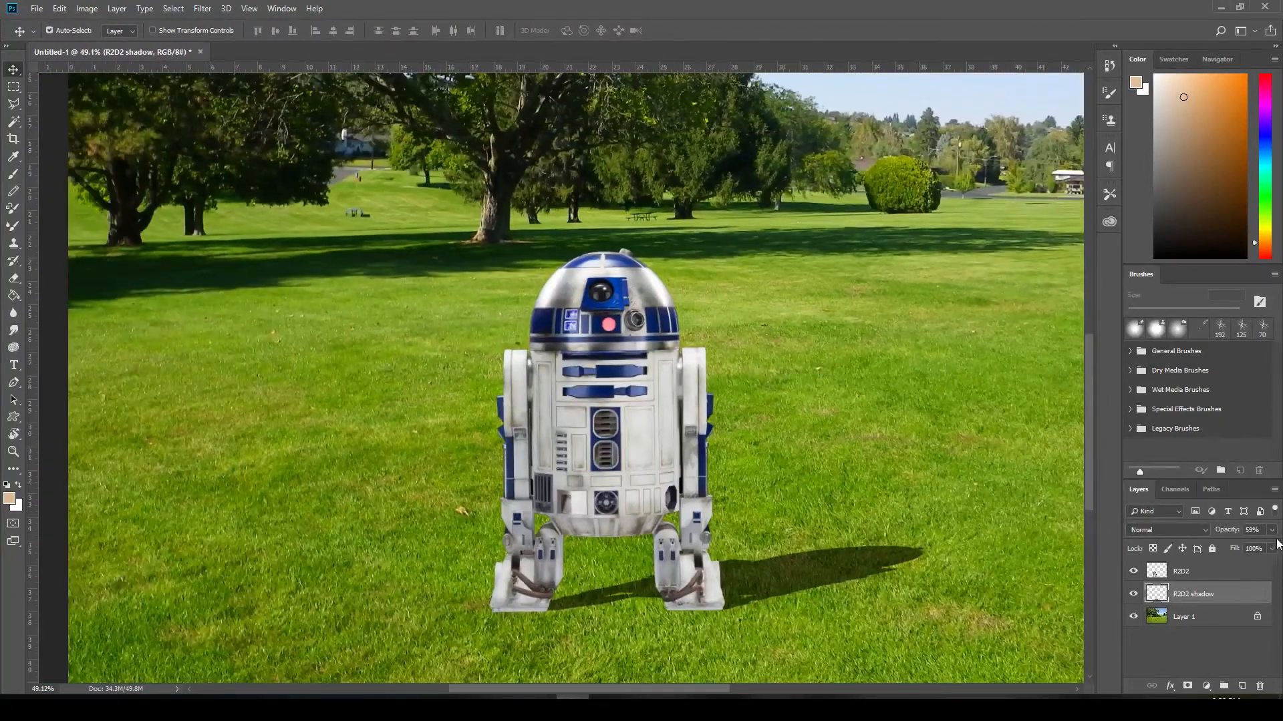
left_click(1271, 531)
left_click(867, 414)
scroll(864, 410, "down", 3)
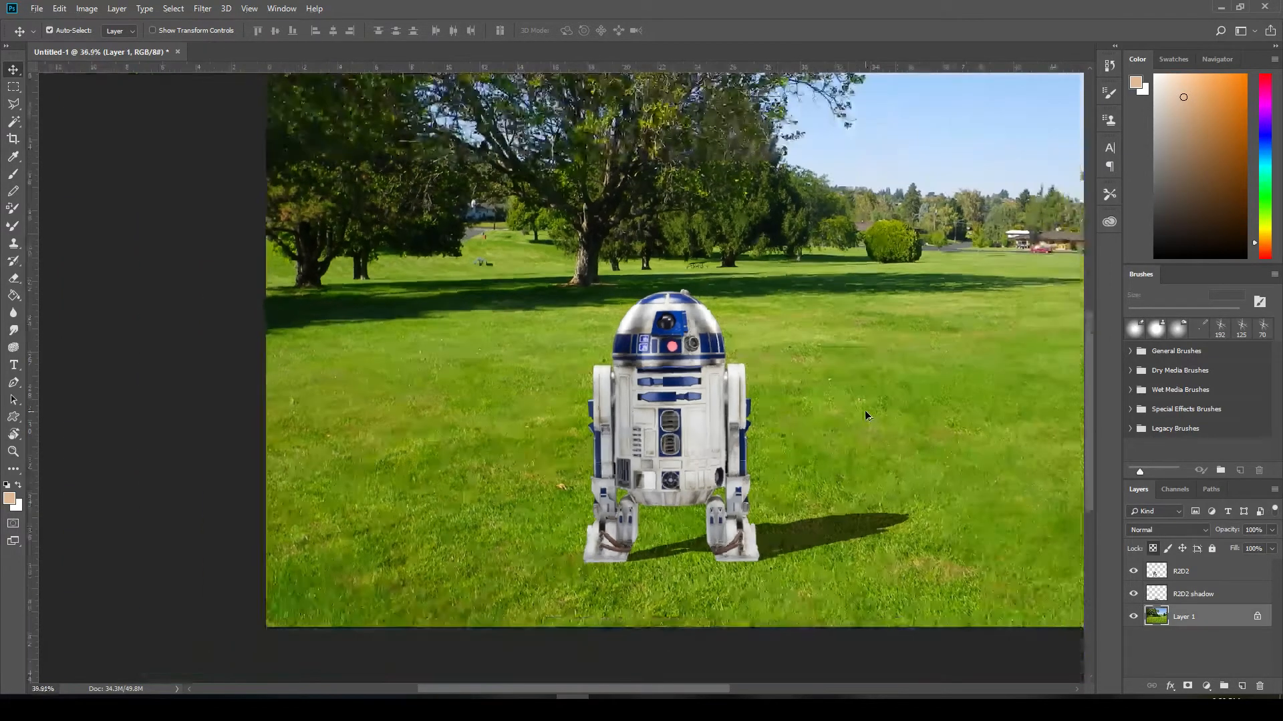
left_click(1204, 597)
left_click_drag(939, 393, 863, 458)
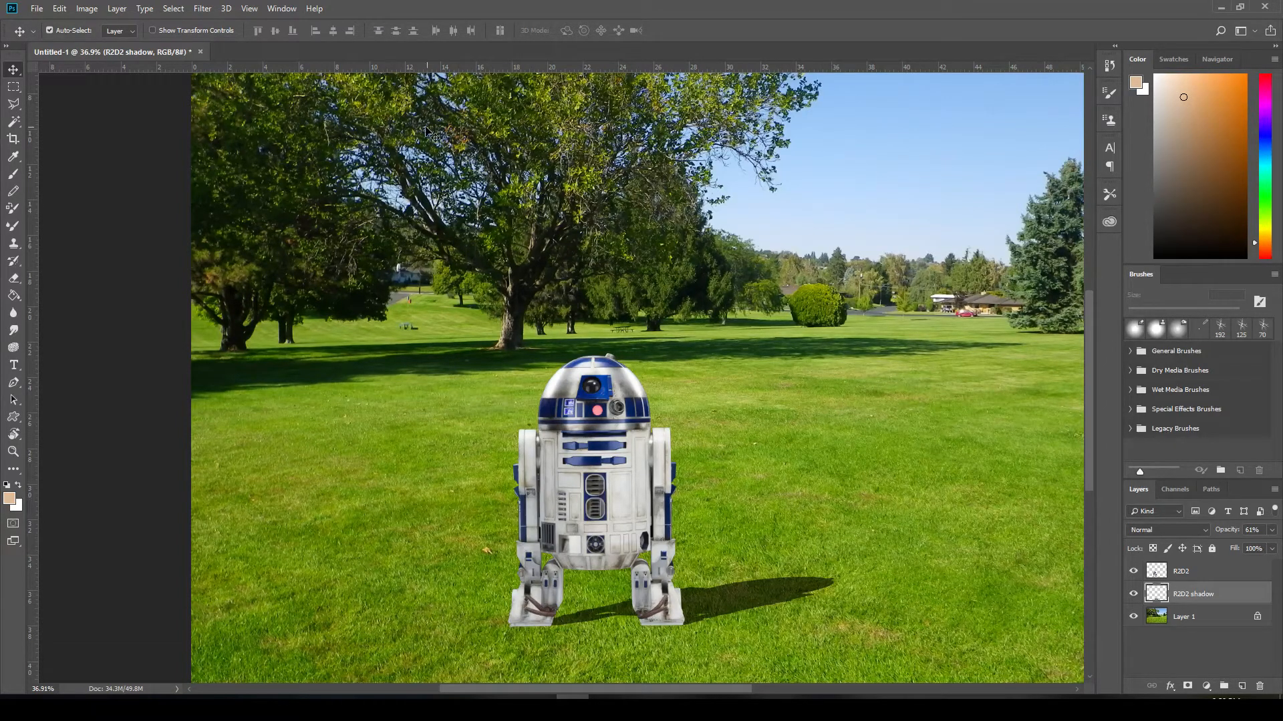
- Soften the edges of the R2D2 shadow with a Gaussian Blur, judging the radius from the live preview
left_click(203, 10)
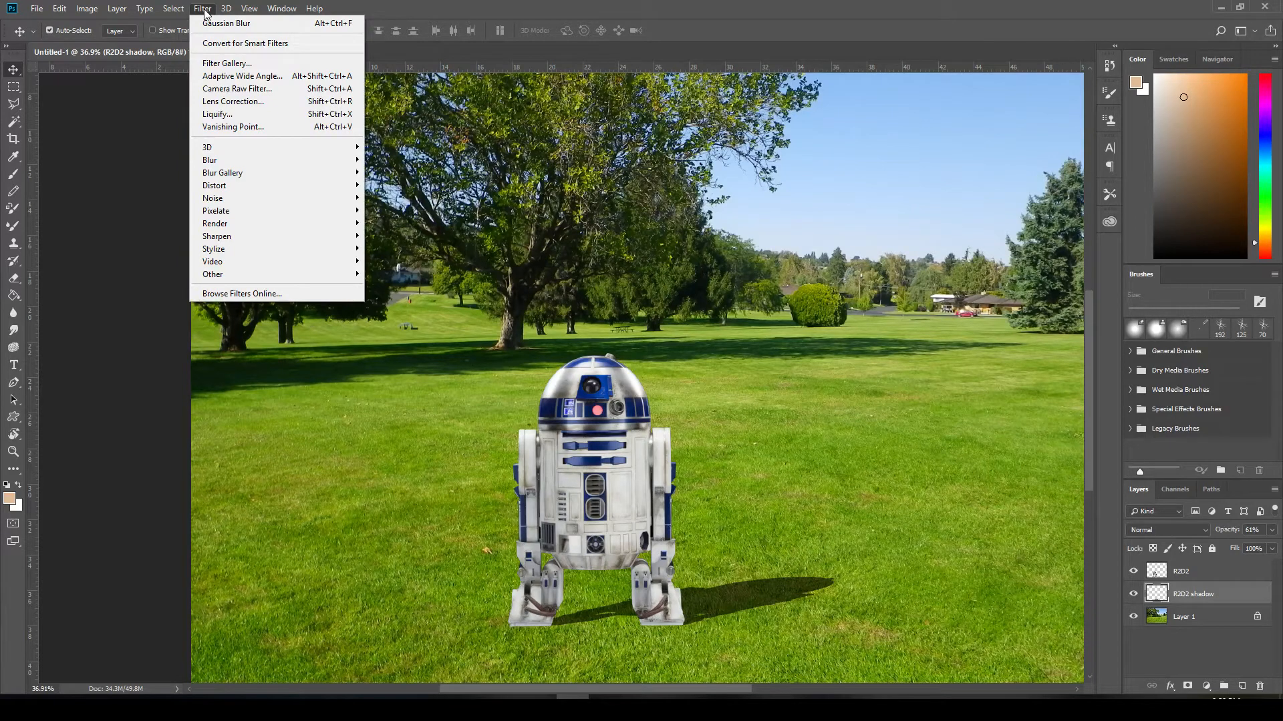
mouse_move(234, 161)
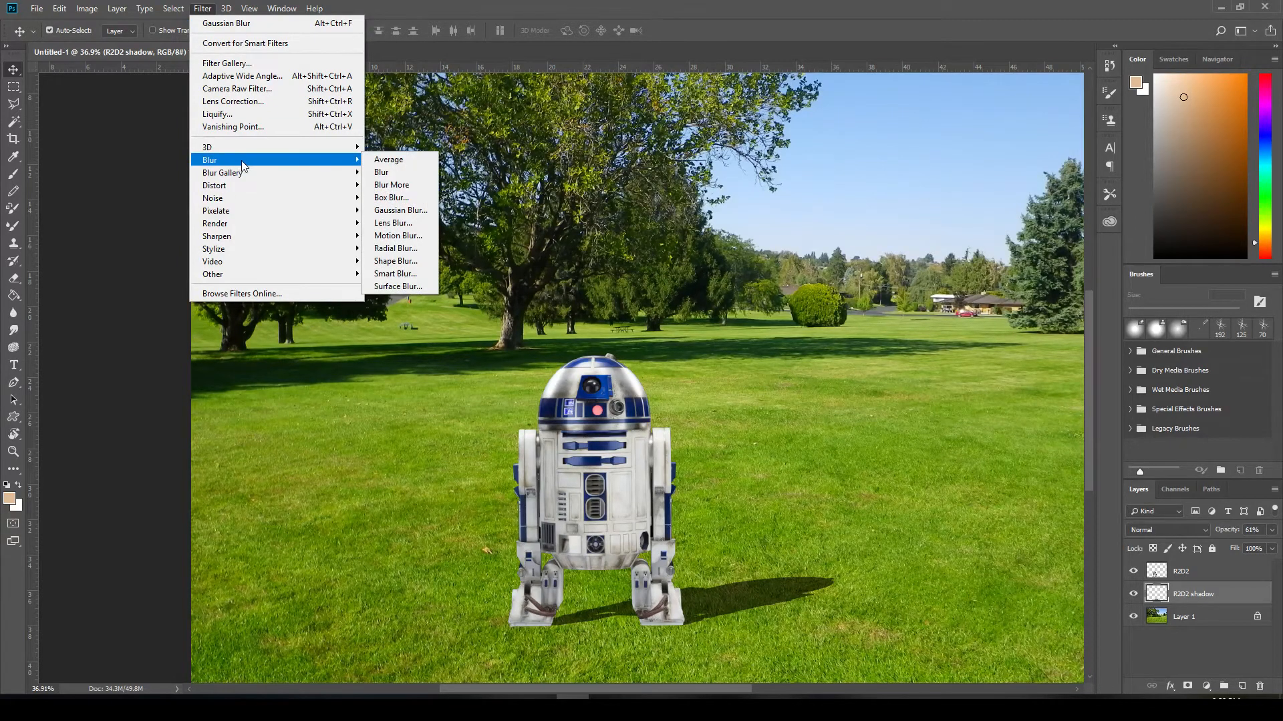
left_click(394, 211)
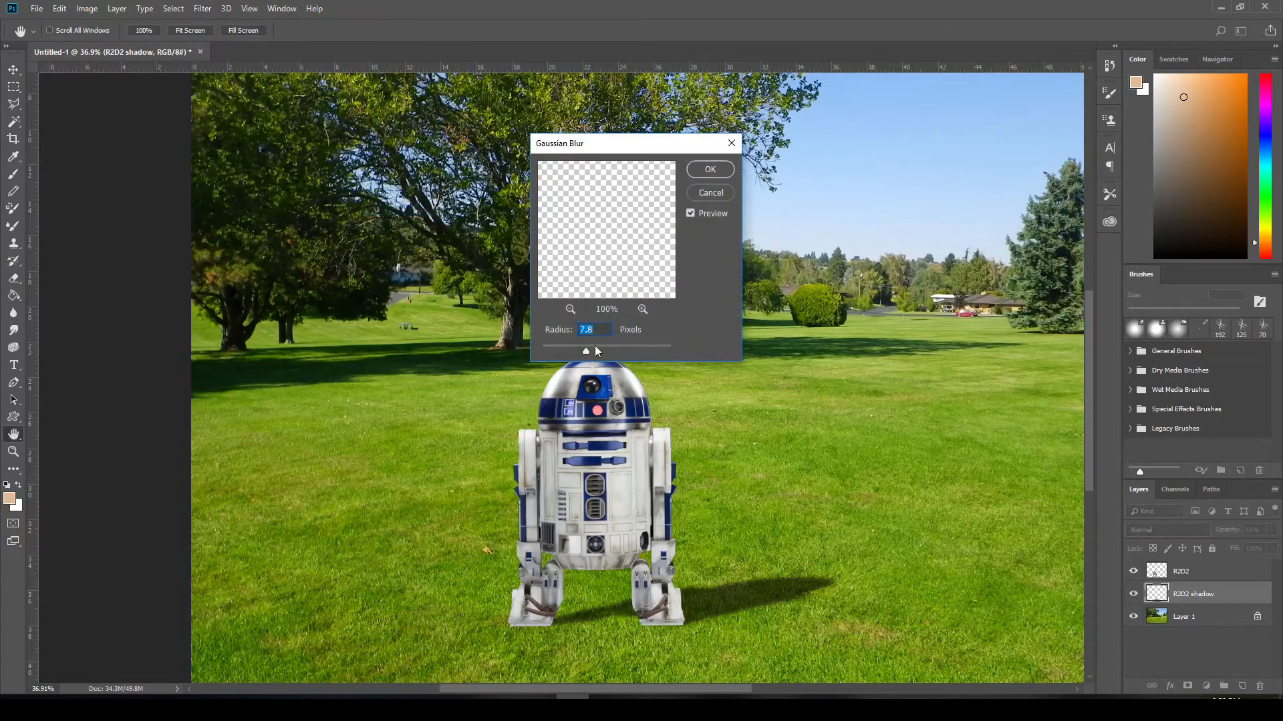
left_click_drag(585, 351, 528, 351)
left_click_drag(631, 148, 847, 289)
key("alt")
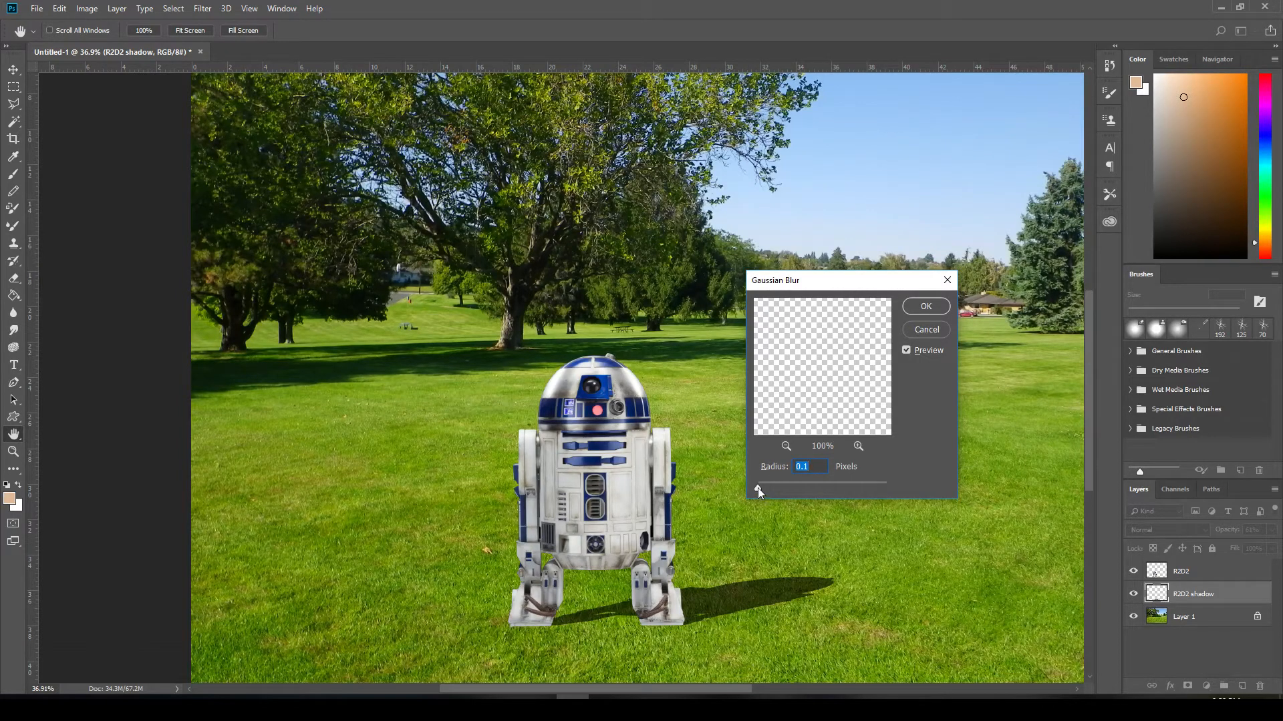
left_click_drag(757, 488, 808, 488)
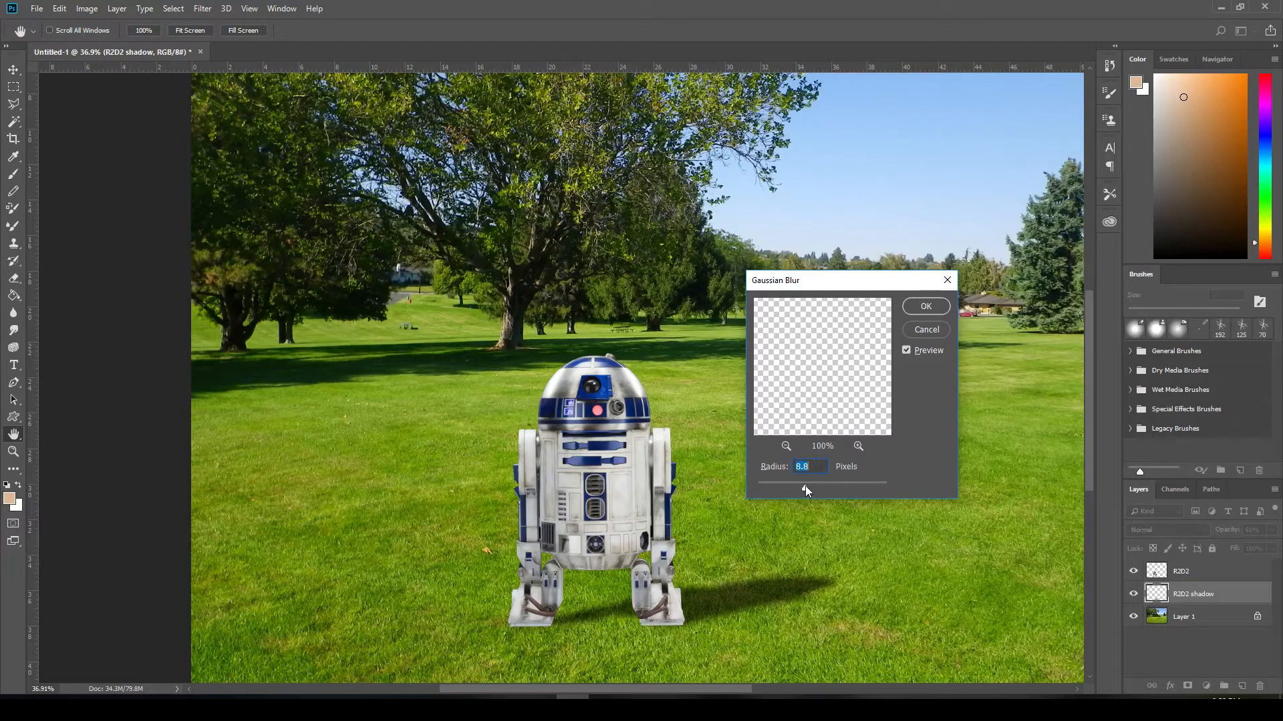
left_click_drag(808, 487, 813, 487)
left_click(924, 309)
scroll(831, 450, "down", 2)
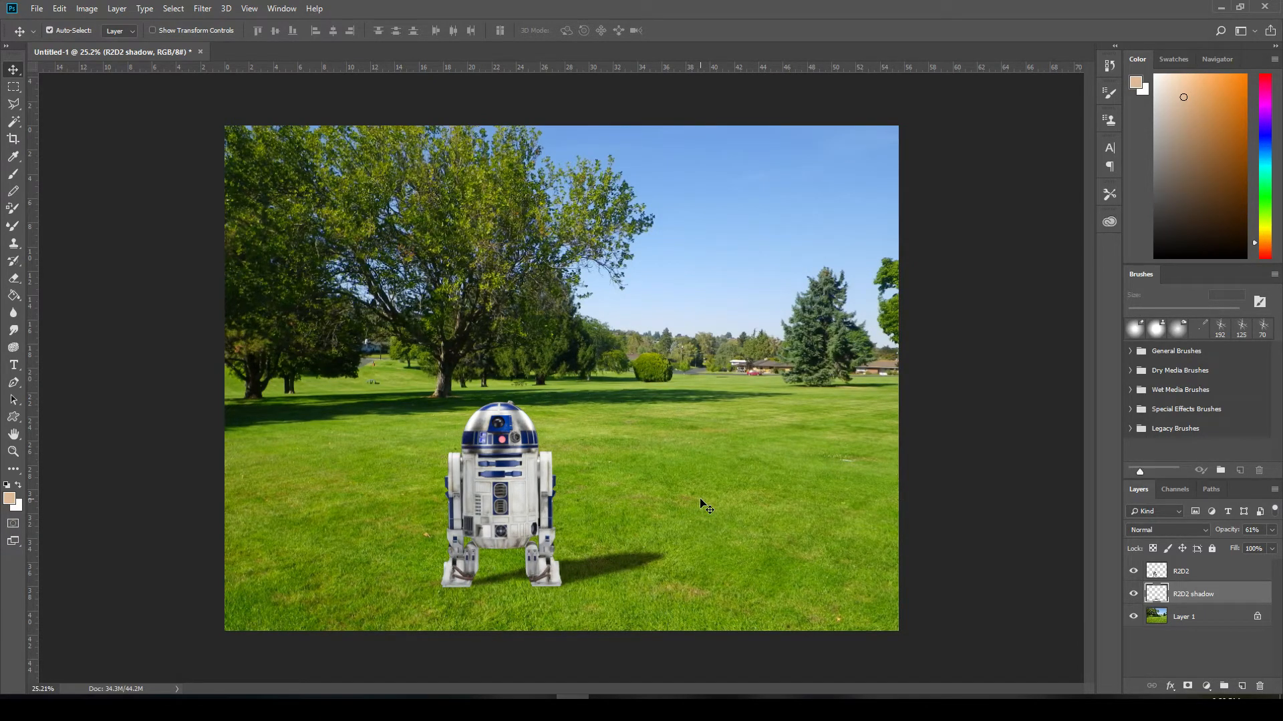
- Lock the R2D2 shadow layer completely and select the R2D2 layer
left_click(1212, 548)
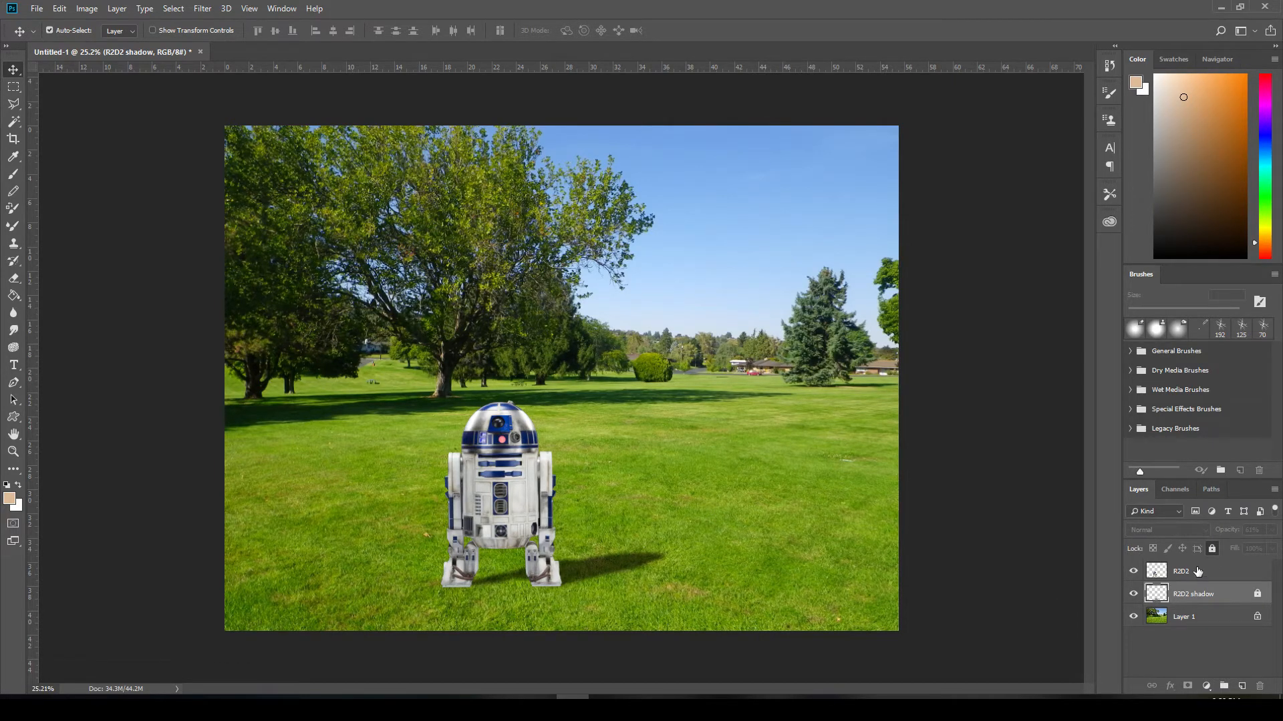
left_click(1191, 572)
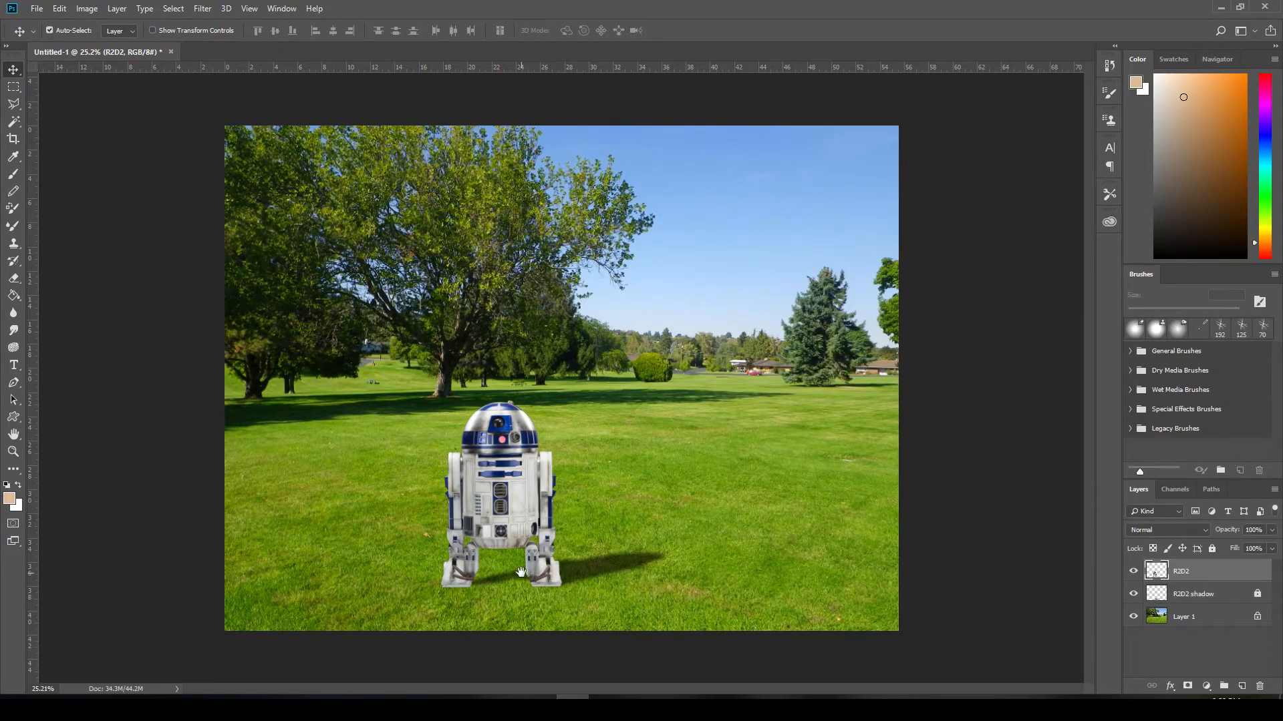
- Take up the Eraser for the R2D2 layer, working close up on the feet
scroll(535, 566, "up", 16)
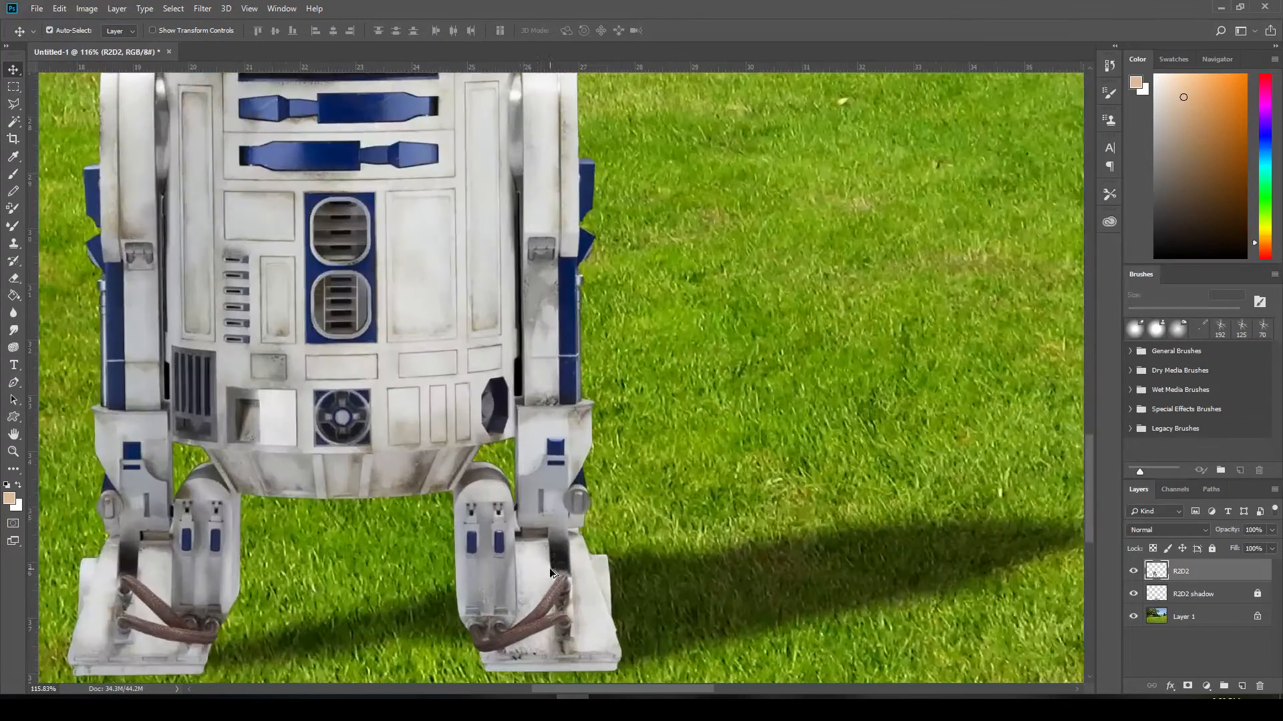
left_click_drag(536, 567, 725, 369)
scroll(735, 404, "up", 3)
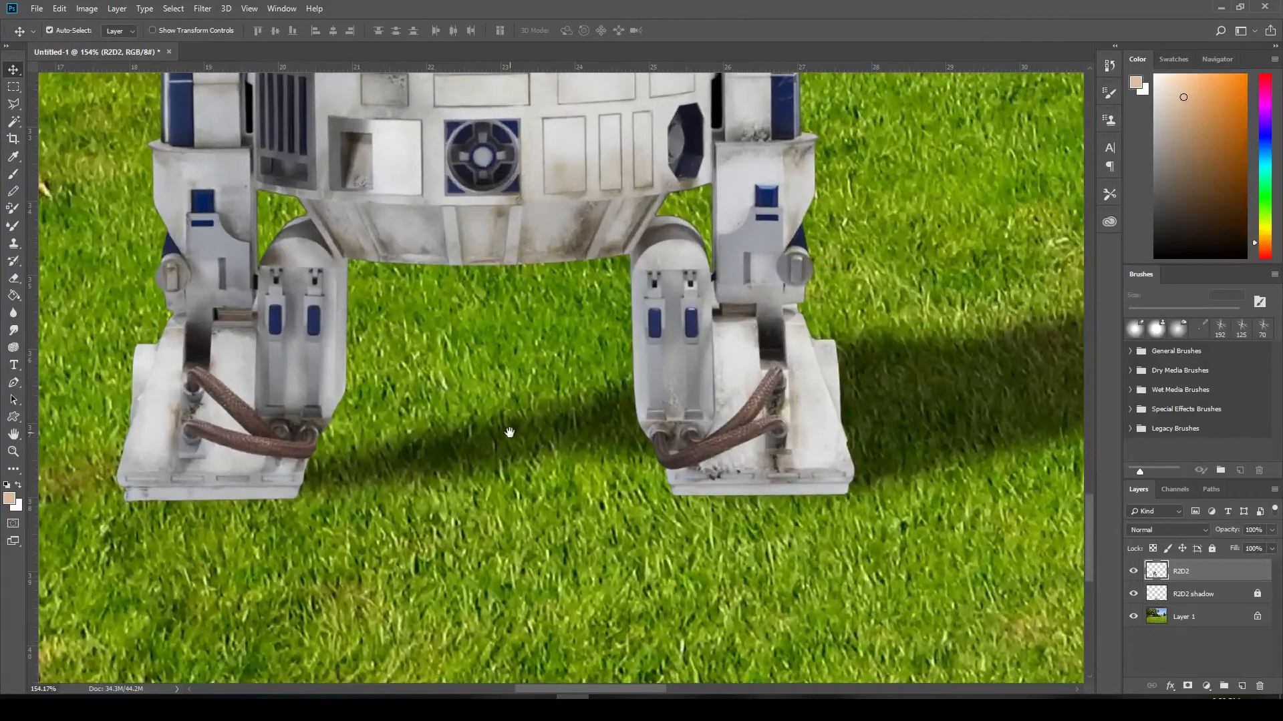
left_click_drag(509, 433, 608, 436)
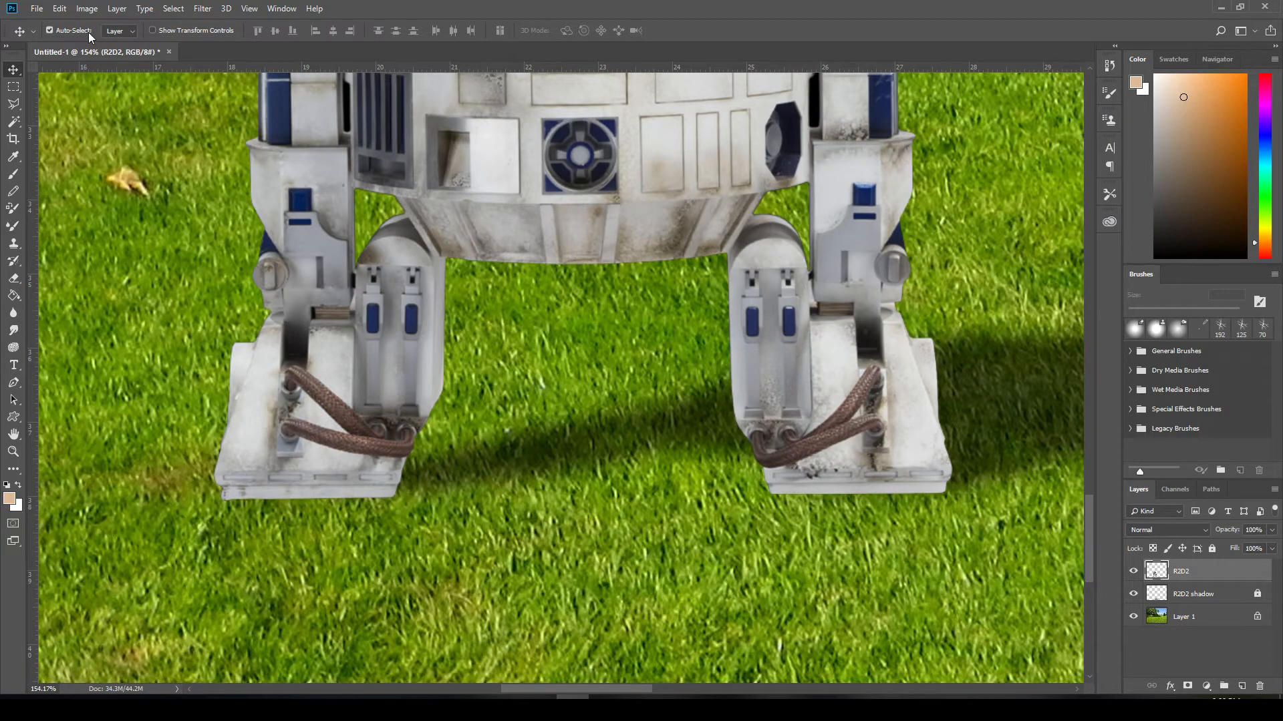
left_click(14, 278)
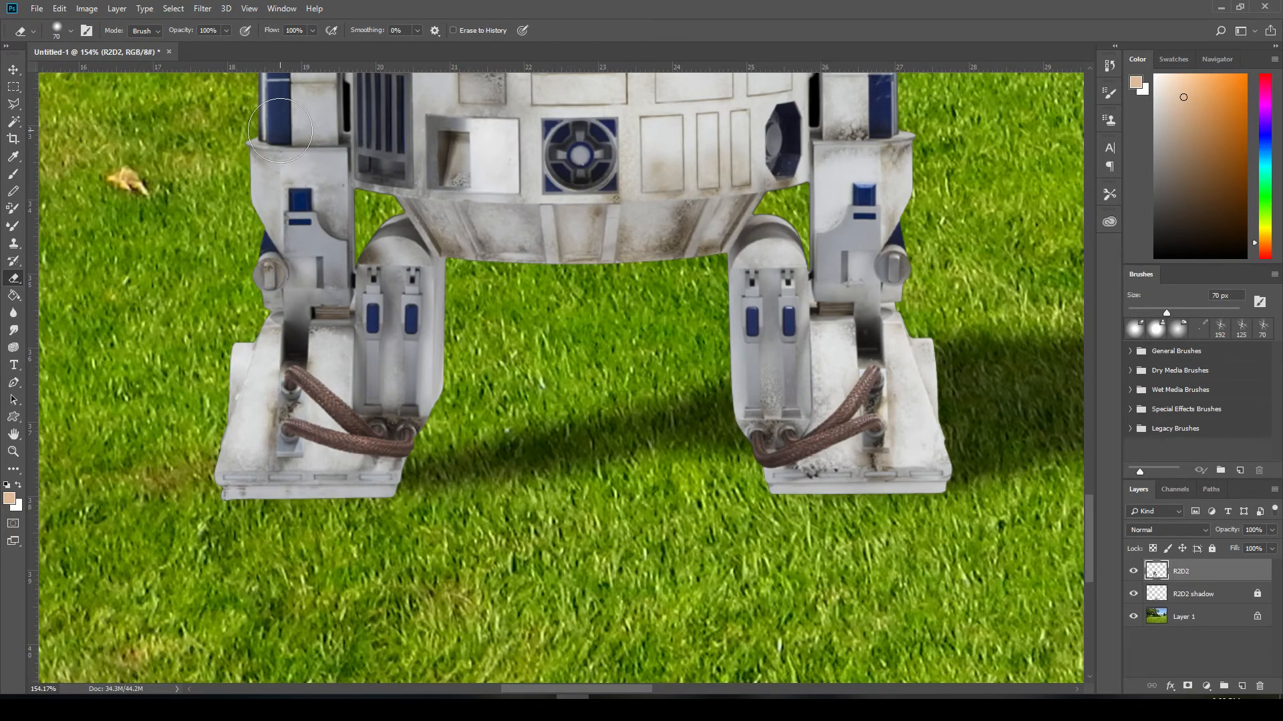
- Try erasing the bottom edge of R2D2's left foot with a 70 px eraser at 100% hardness
left_click(72, 32)
left_click_drag(96, 105, 191, 108)
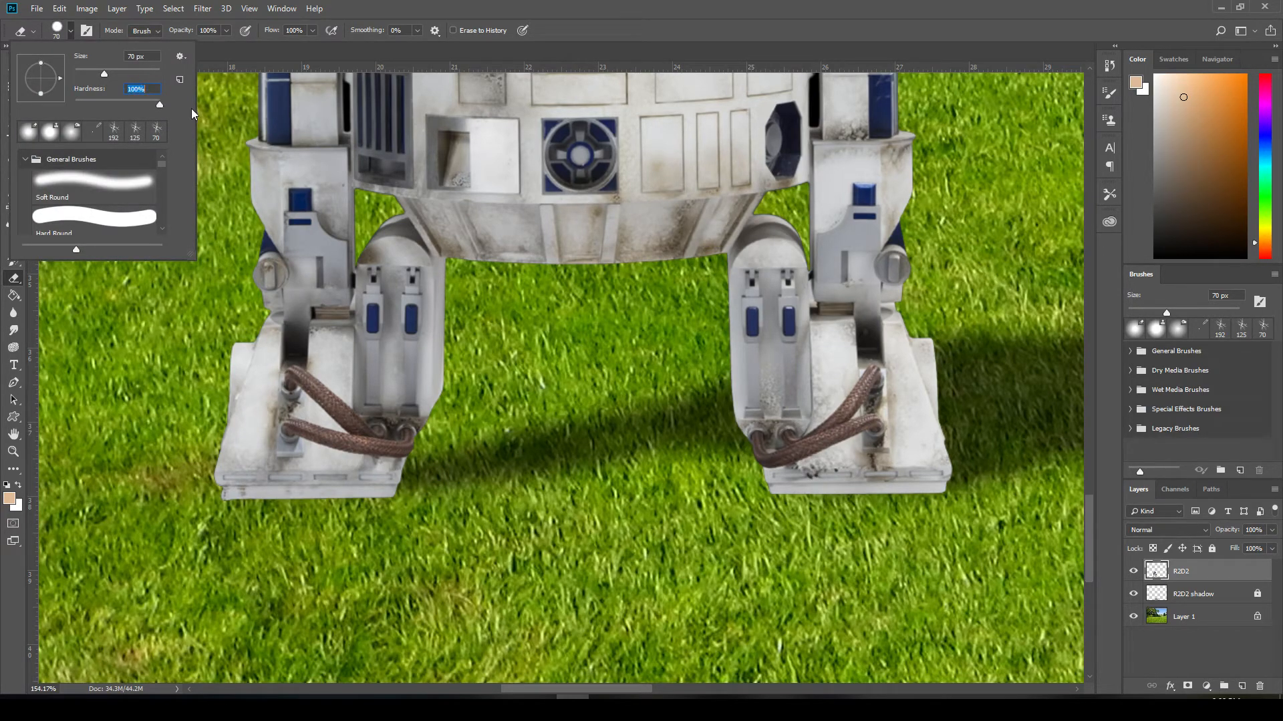
left_click(71, 30)
left_click(248, 516)
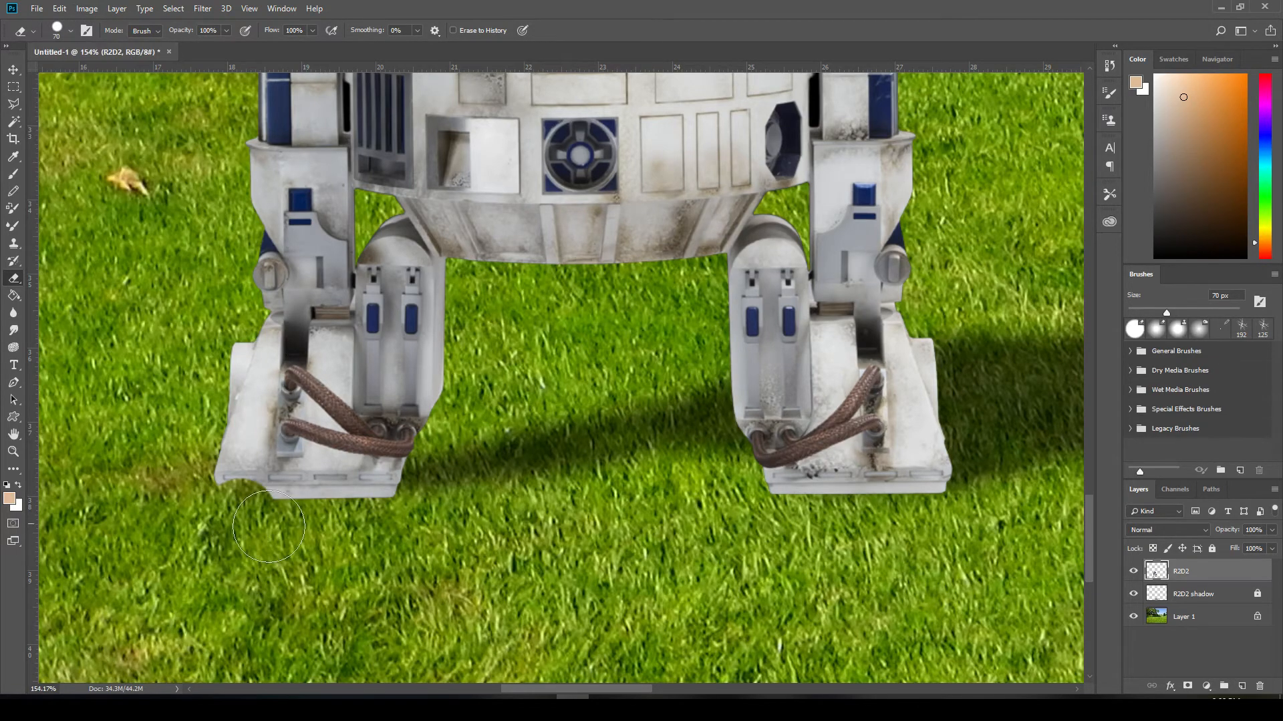
left_click(316, 506)
left_click(379, 507)
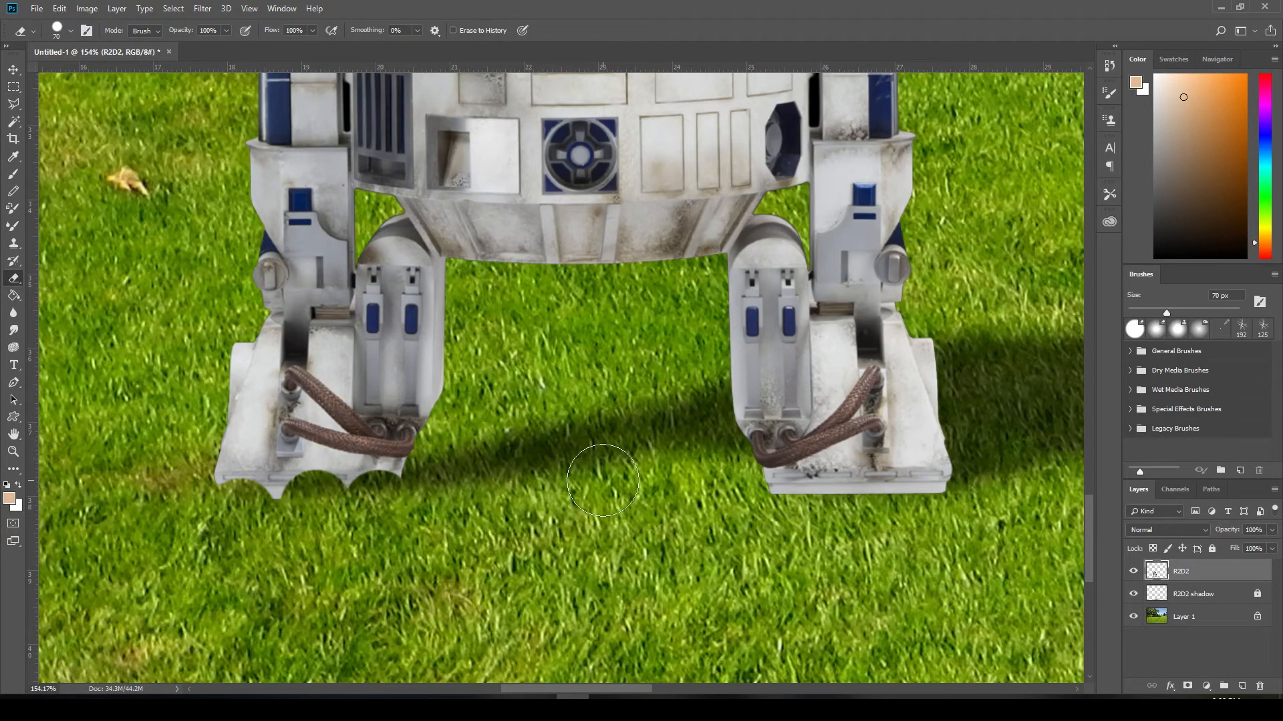
- Undo the three hard eraser dabs on the left foot
key("ctrl+z")
key("ctrl+z")
key("ctrl+z")
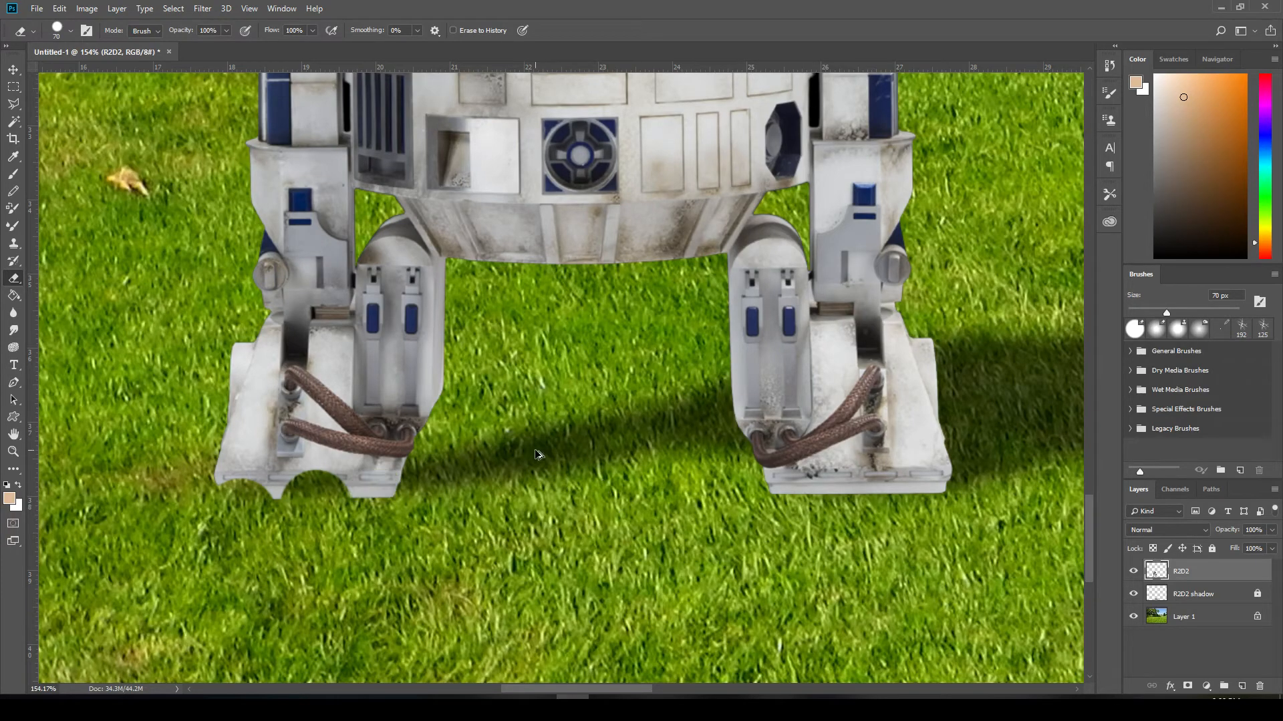
- Lower the 70 px eraser's hardness to 12% and fade the bottom edges of both R2D2 feet into the grass
left_click(71, 31)
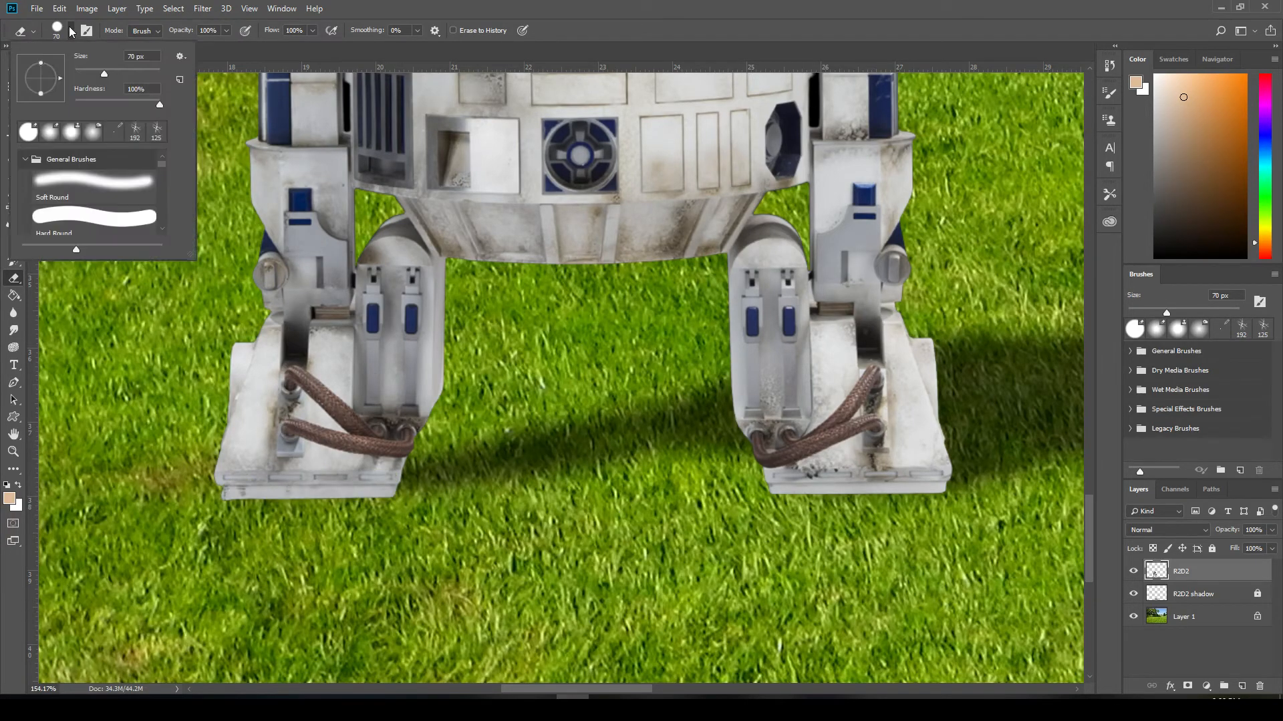
left_click_drag(107, 102, 92, 105)
left_click(71, 32)
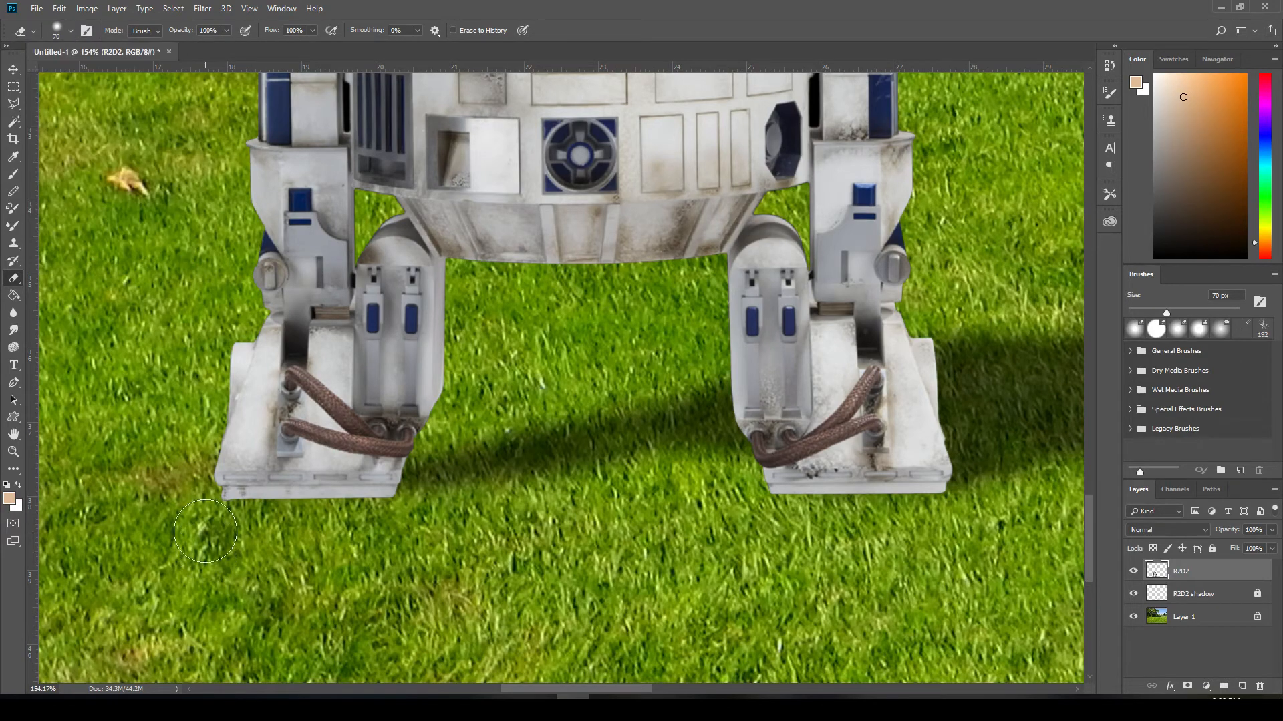
mouse_move(205, 531)
left_mouse_down()
mouse_move(291, 541)
mouse_move(200, 525)
mouse_move(272, 529)
mouse_move(252, 543)
mouse_move(286, 531)
mouse_move(298, 541)
mouse_move(295, 524)
mouse_move(291, 535)
mouse_move(345, 534)
mouse_move(395, 519)
mouse_move(371, 535)
mouse_move(192, 505)
left_mouse_up()
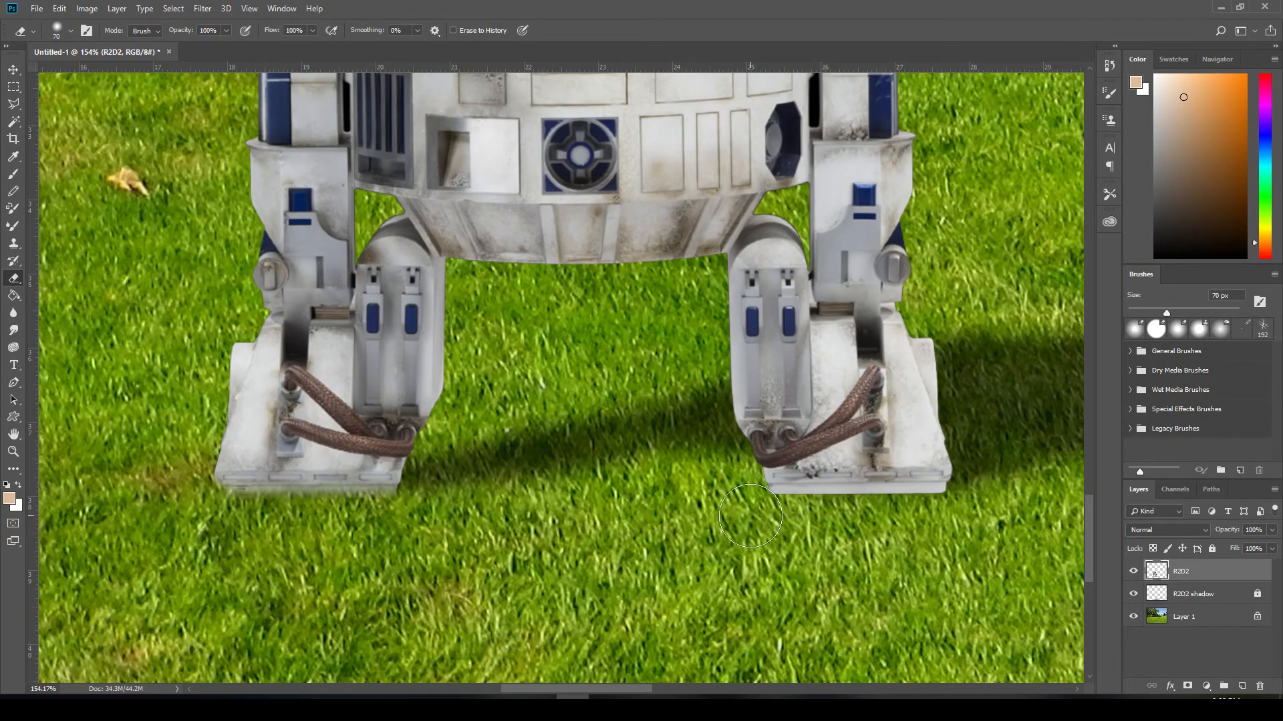
mouse_move(752, 518)
left_mouse_down()
mouse_move(809, 538)
mouse_move(825, 527)
mouse_move(802, 525)
mouse_move(839, 520)
mouse_move(854, 535)
mouse_move(865, 522)
mouse_move(851, 517)
mouse_move(878, 522)
mouse_move(770, 518)
mouse_move(871, 536)
mouse_move(883, 519)
mouse_move(938, 521)
mouse_move(781, 529)
left_mouse_up()
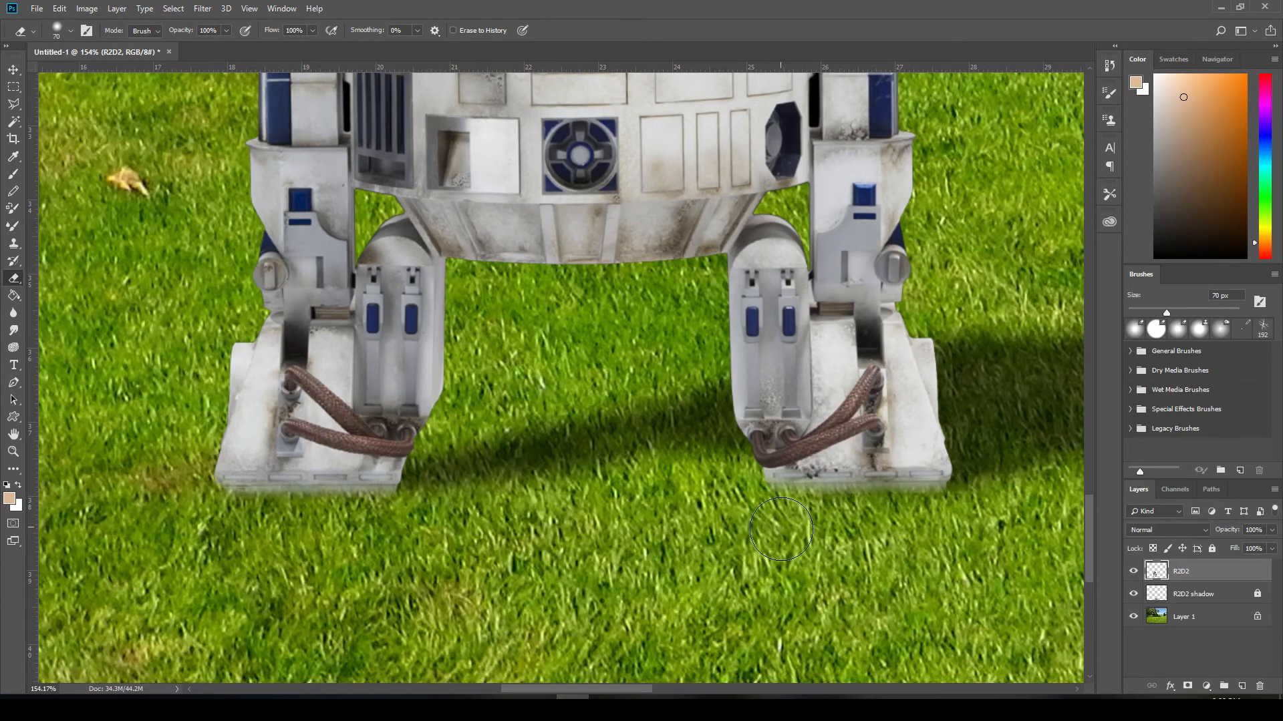
- Shrink the eraser to 8 px and erase small grass-like notches along the bottom edge of R2D2's left foot
scroll(296, 528, "up", 3)
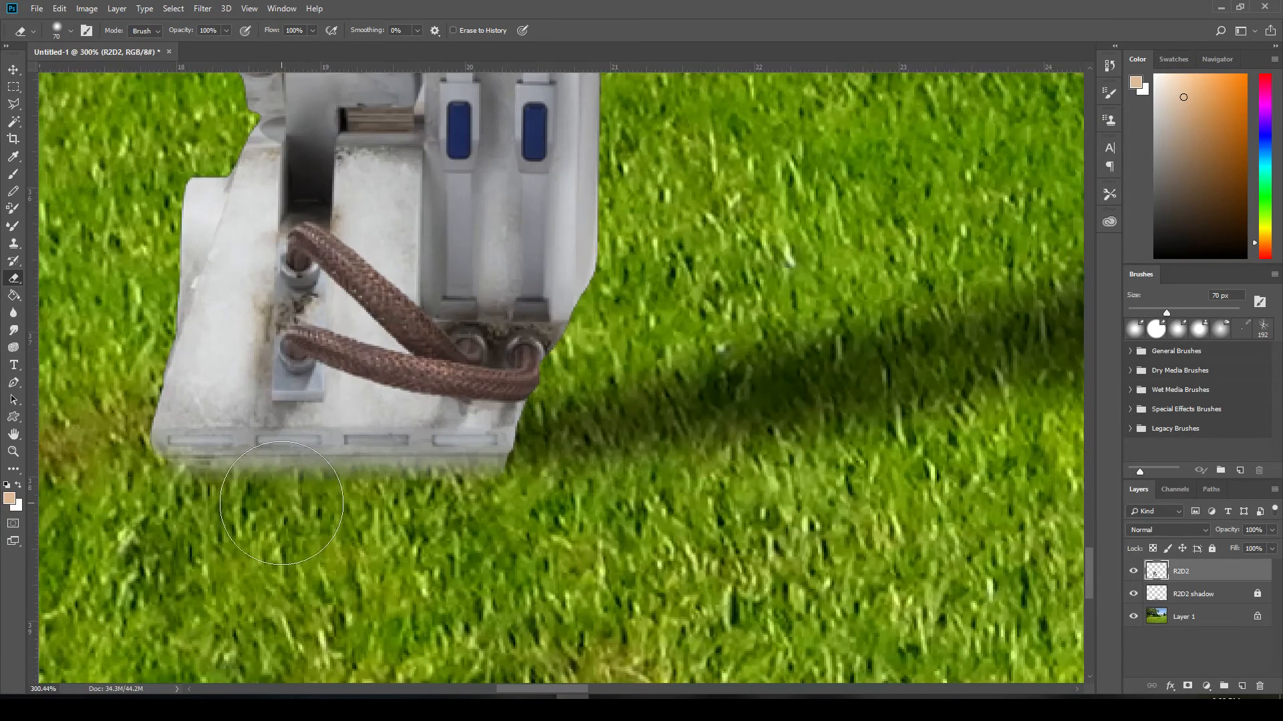
key("bracketleft")
key("bracketleft")
key("bracketleft")
key("bracketleft")
key("bracketleft")
key("bracketleft")
key("bracketleft")
key("bracketleft")
left_click(351, 458)
left_click(227, 467)
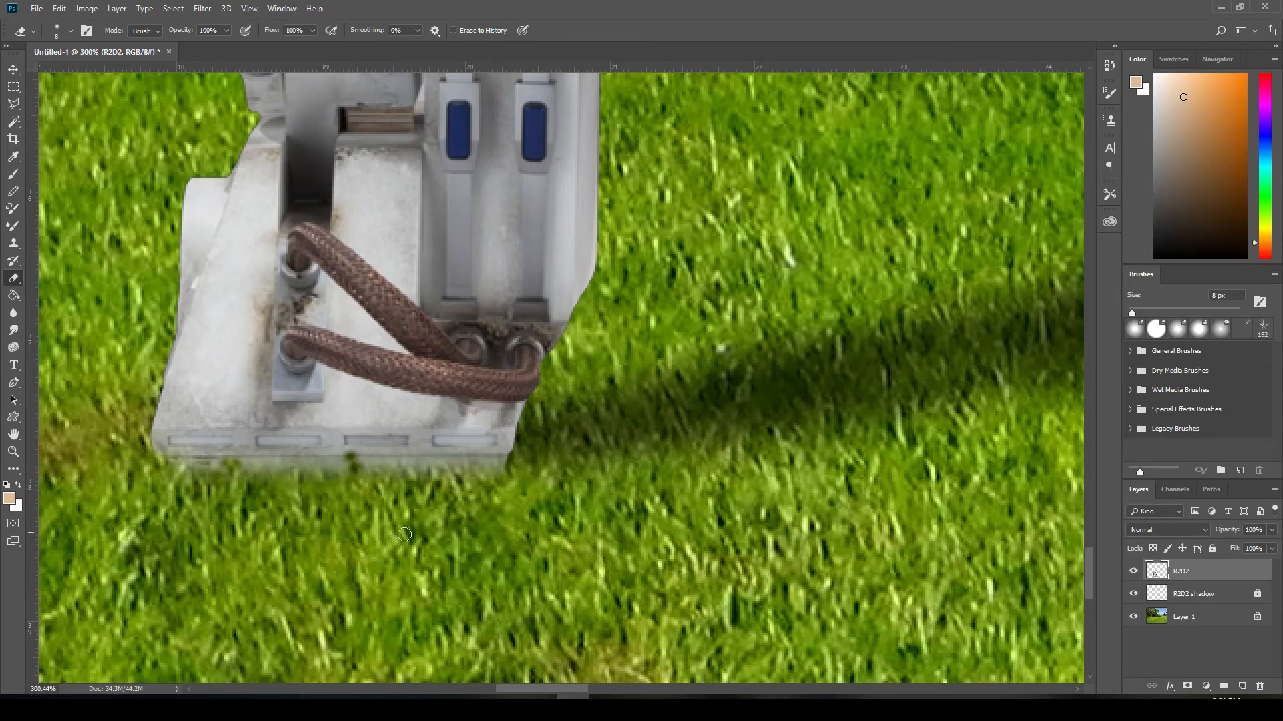
left_click_drag(459, 475, 466, 469)
- Reduce the eraser to 4 px, erase fine grass-like notches along the right foot's bottom edge, and check the blend in the whole image
left_click_drag(815, 493, 321, 441)
left_click_drag(763, 477, 946, 507)
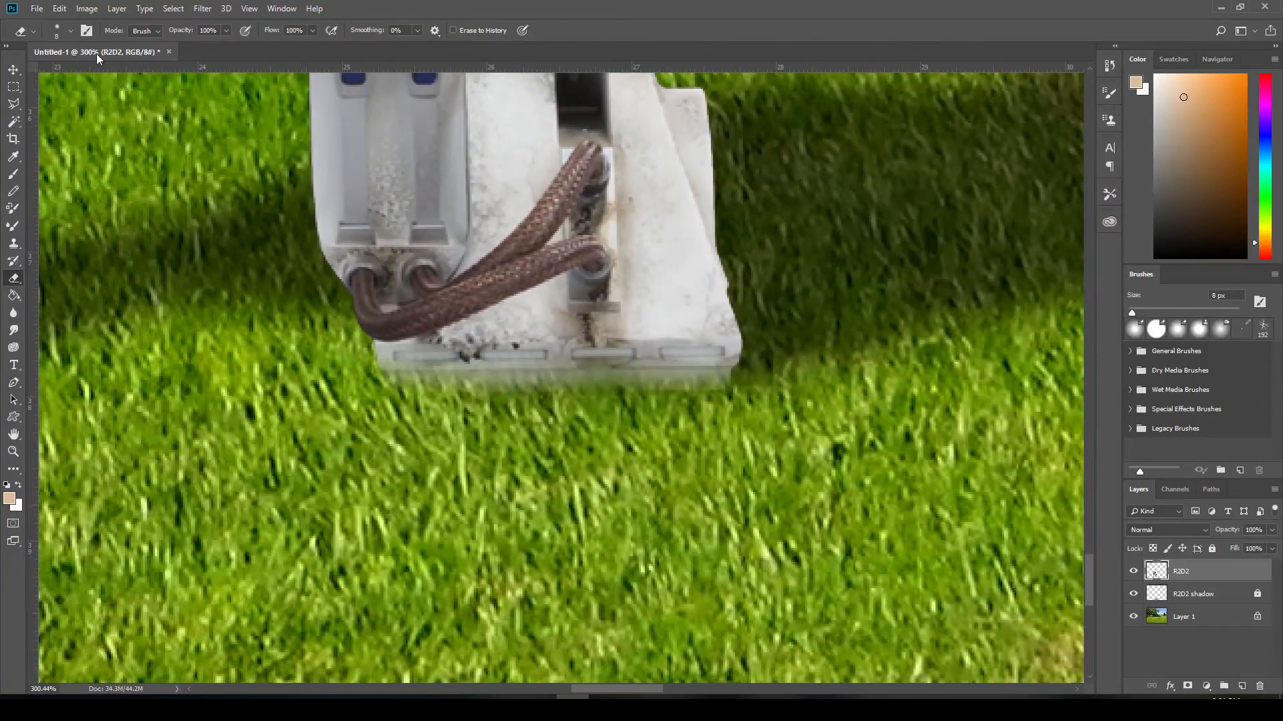
left_click(70, 32)
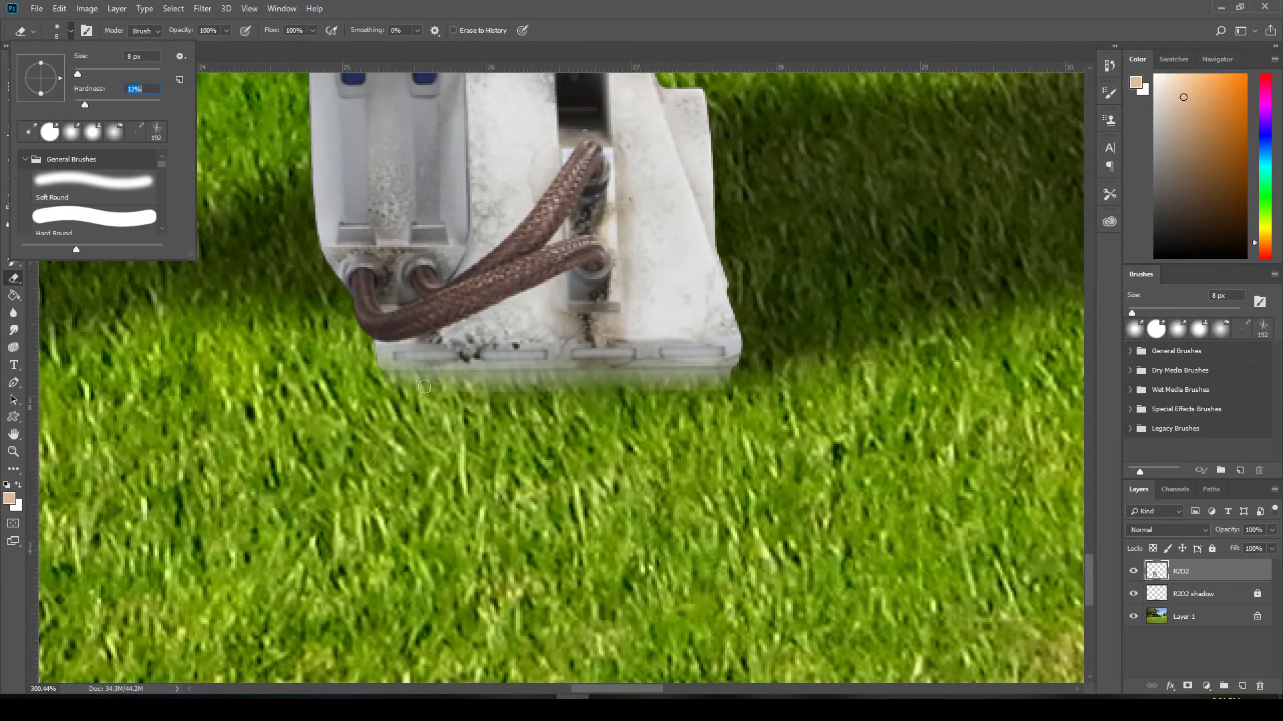
left_click(498, 434)
left_click(469, 379)
left_click_drag(483, 394, 513, 396)
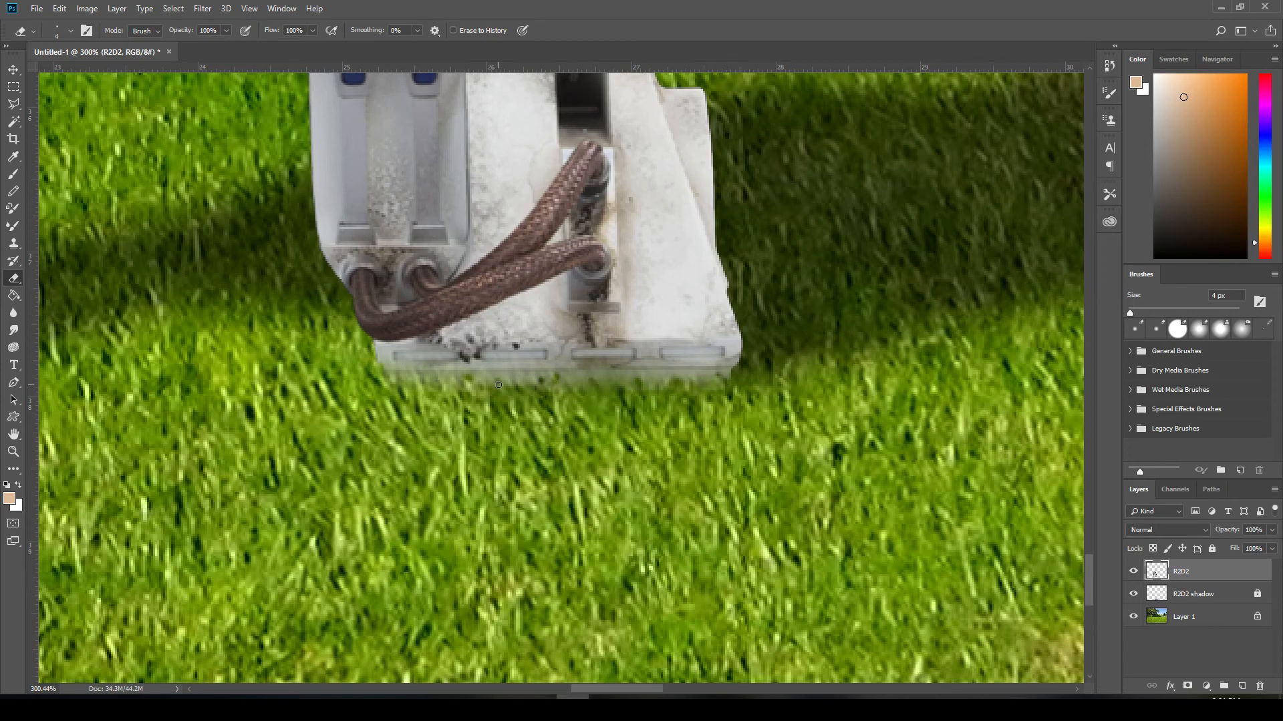
scroll(549, 394, "down", 10, "alt")
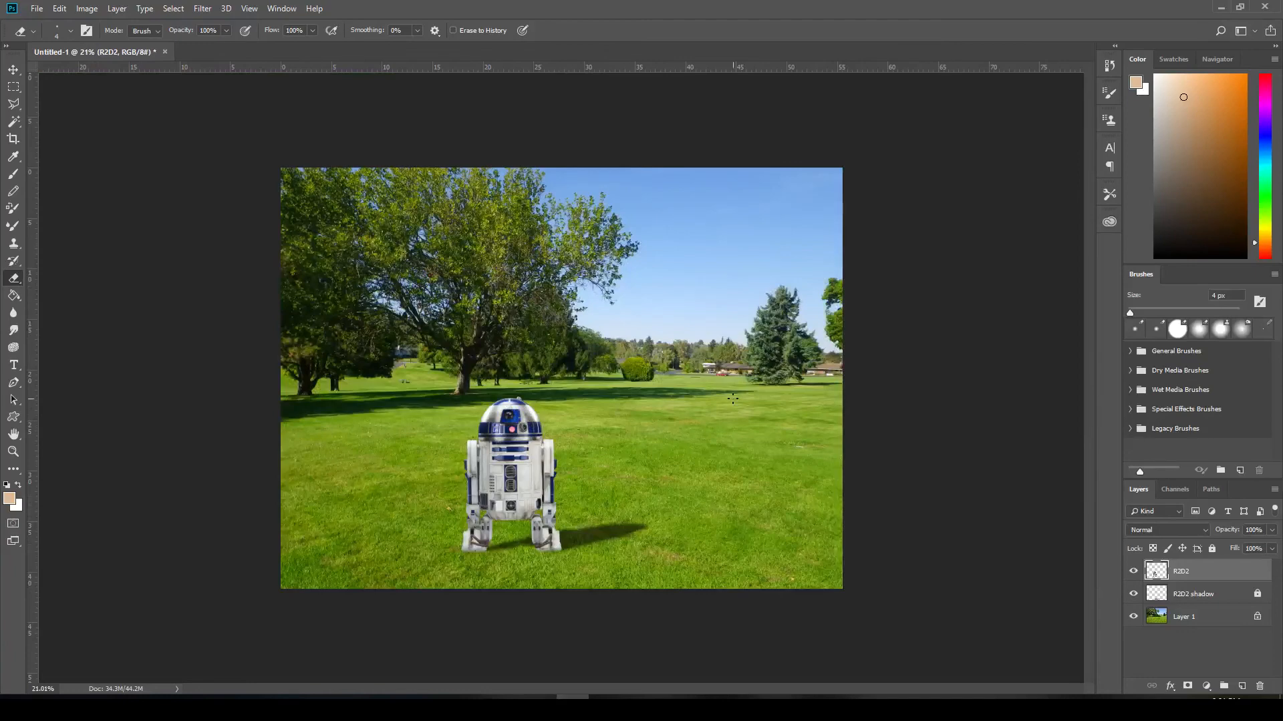
scroll(559, 378, "up", 1, "alt")
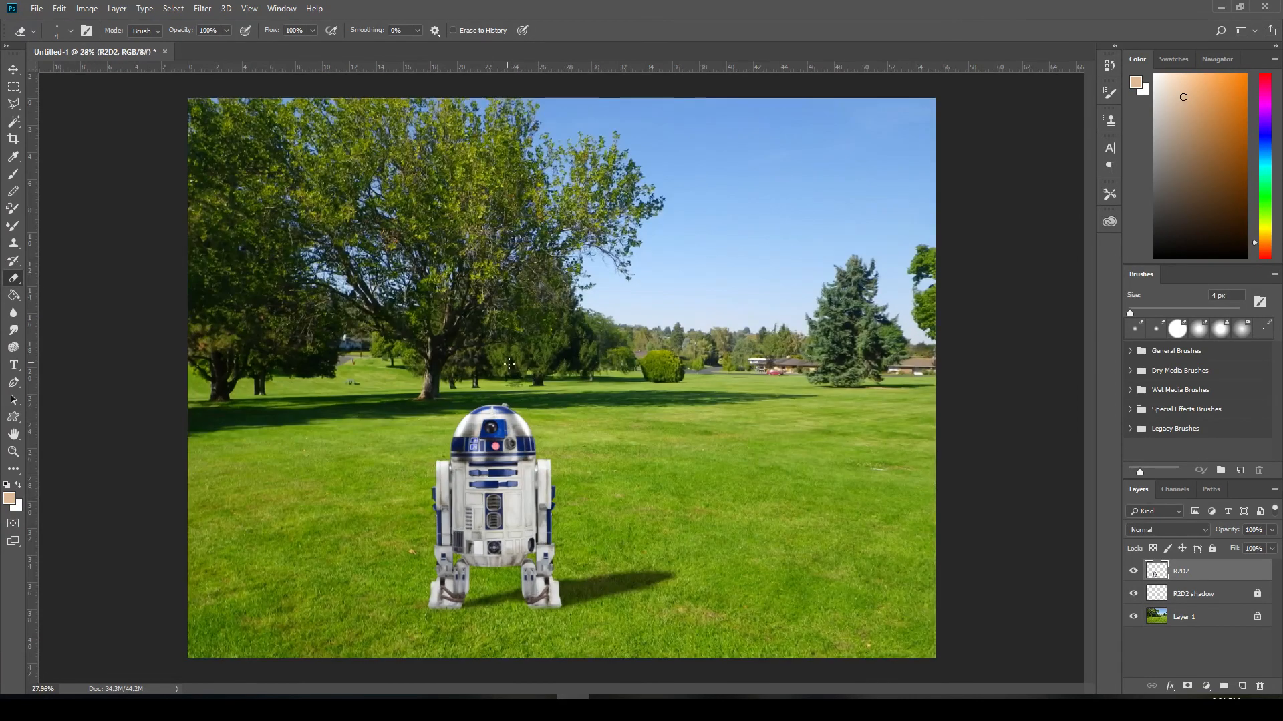